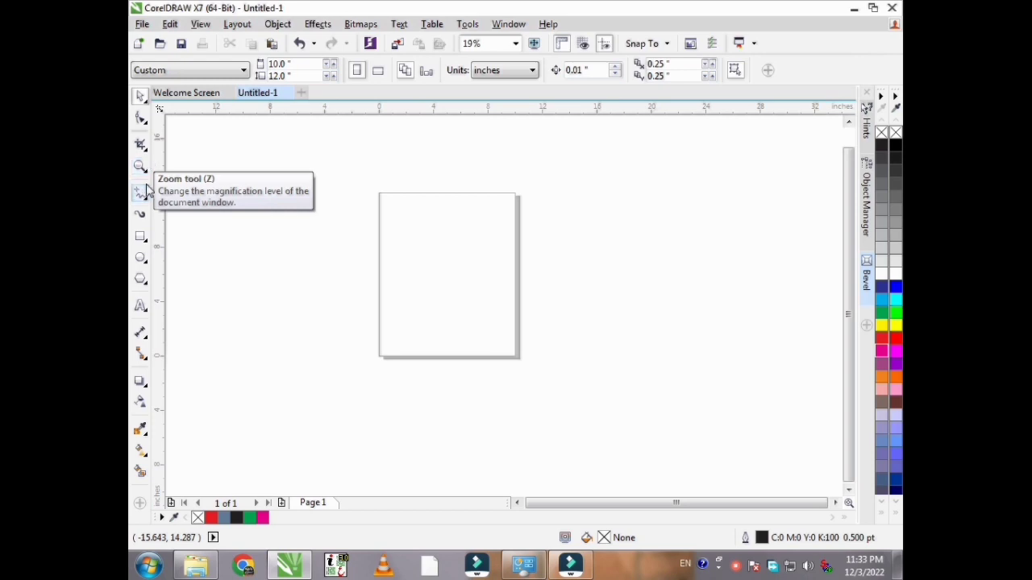
Step: Draw a regular five-sided polygon about 3.5 inches wide near the page's upper-left corner with the Polygon tool
left_click(146, 283)
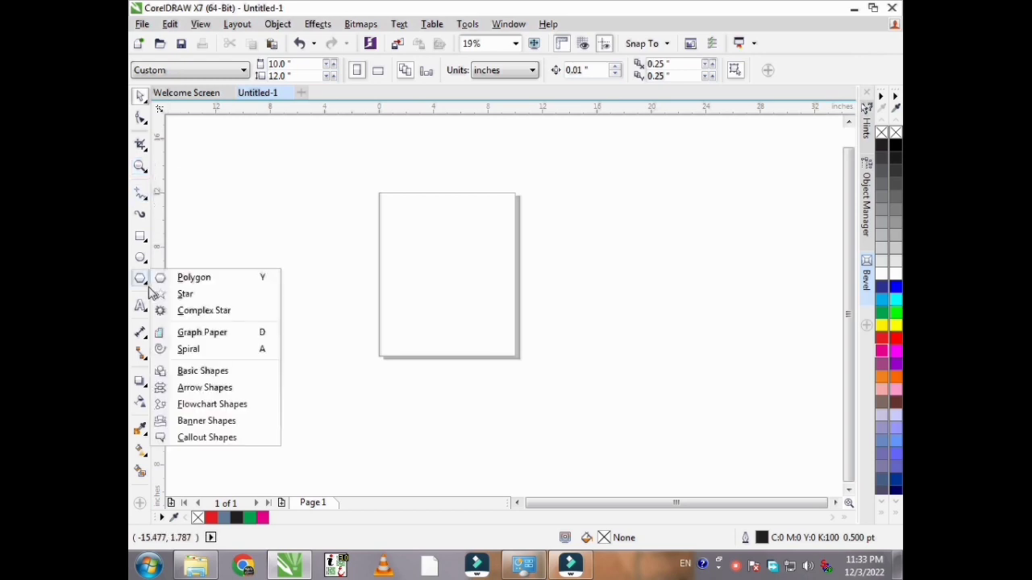
left_click(194, 279)
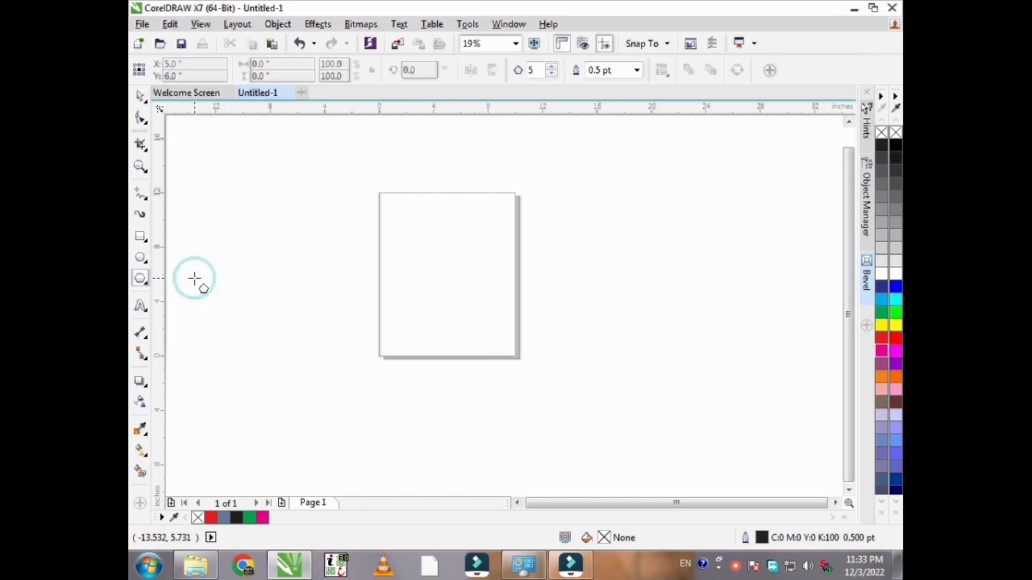
left_click(142, 257)
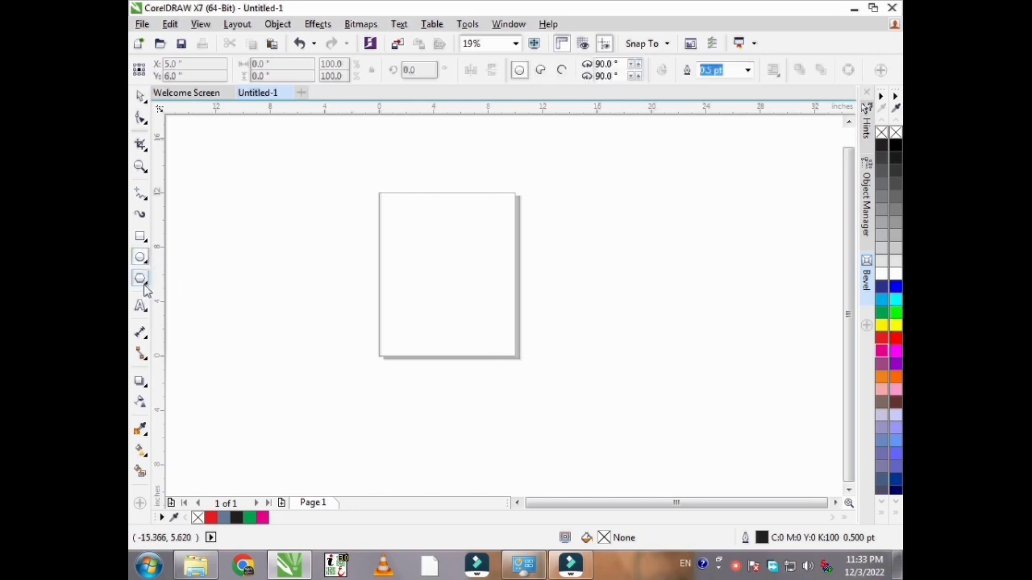
left_click(146, 289)
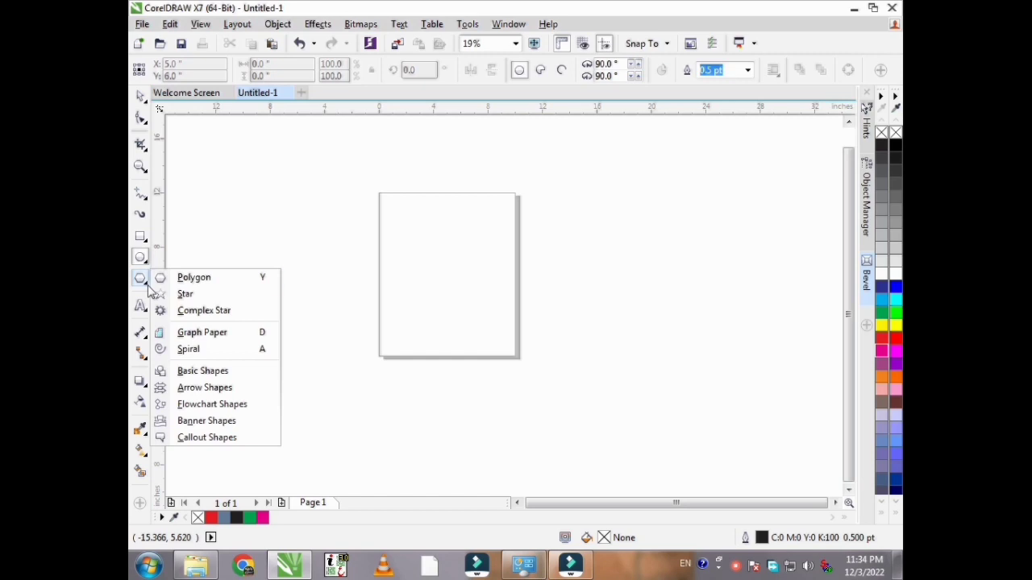
left_click(193, 278)
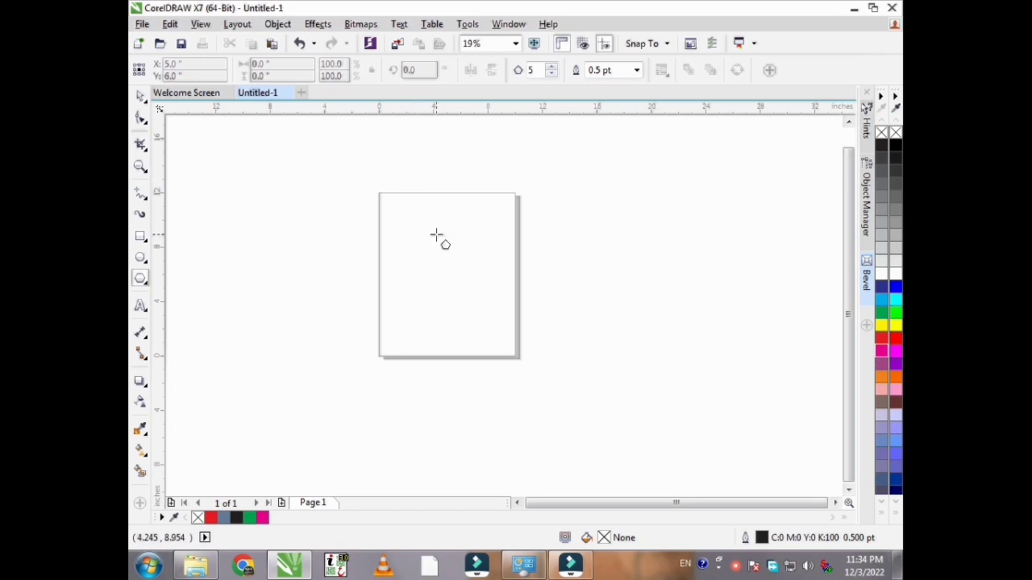
scroll(403, 203, "up", 3)
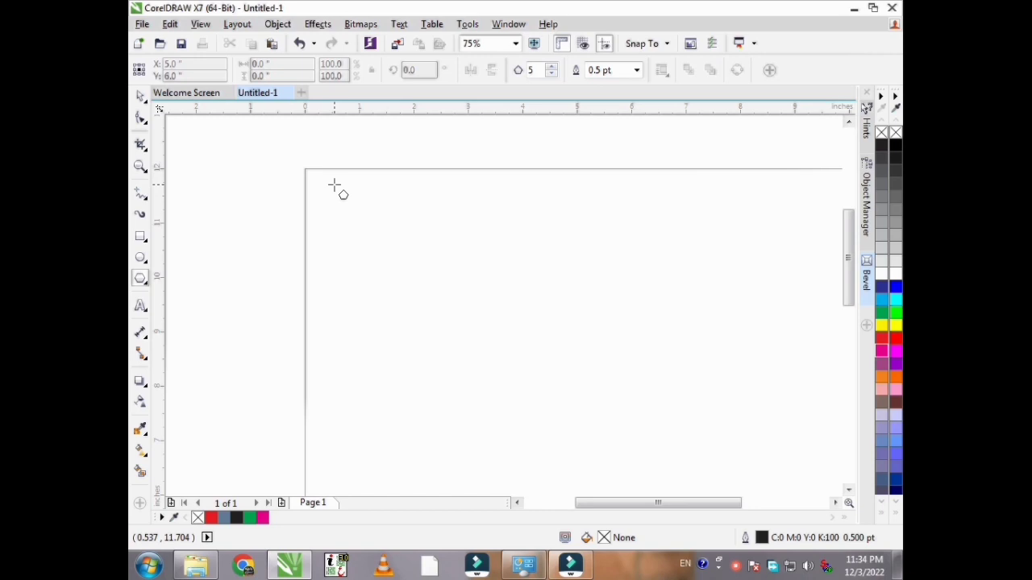
left_click_drag(334, 186, 532, 385)
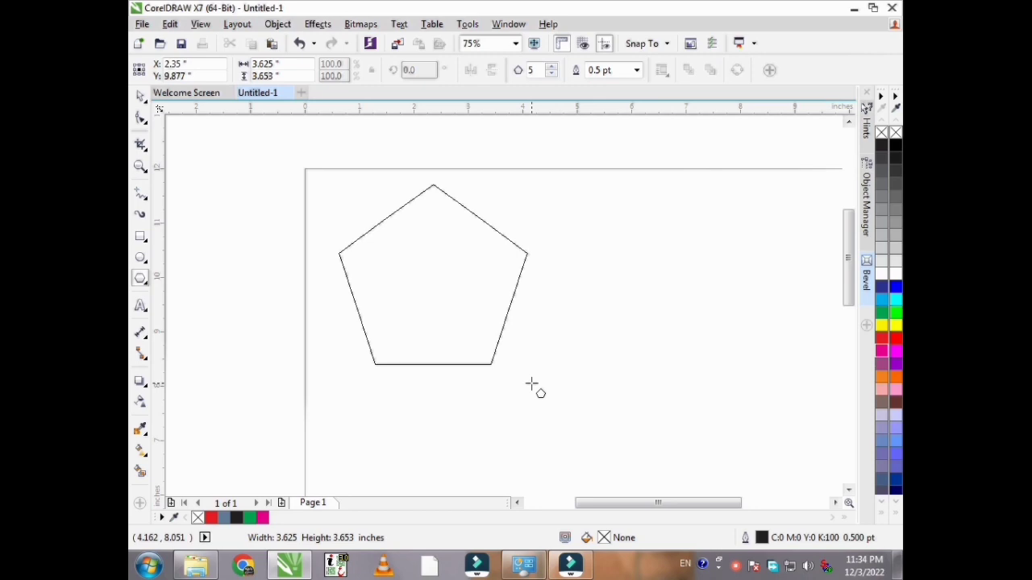
key("ctrl")
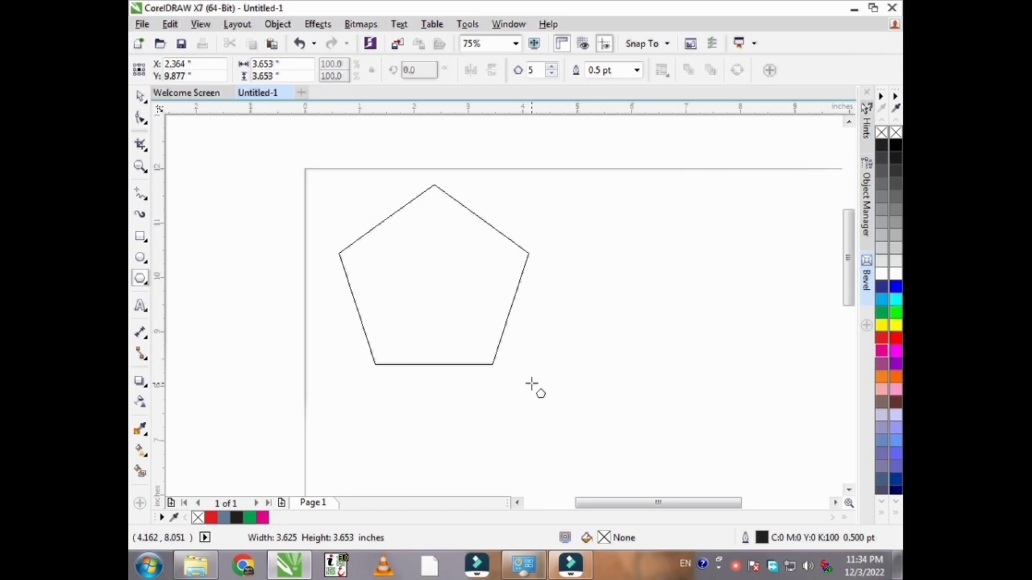
left_click_drag(532, 386, 532, 386)
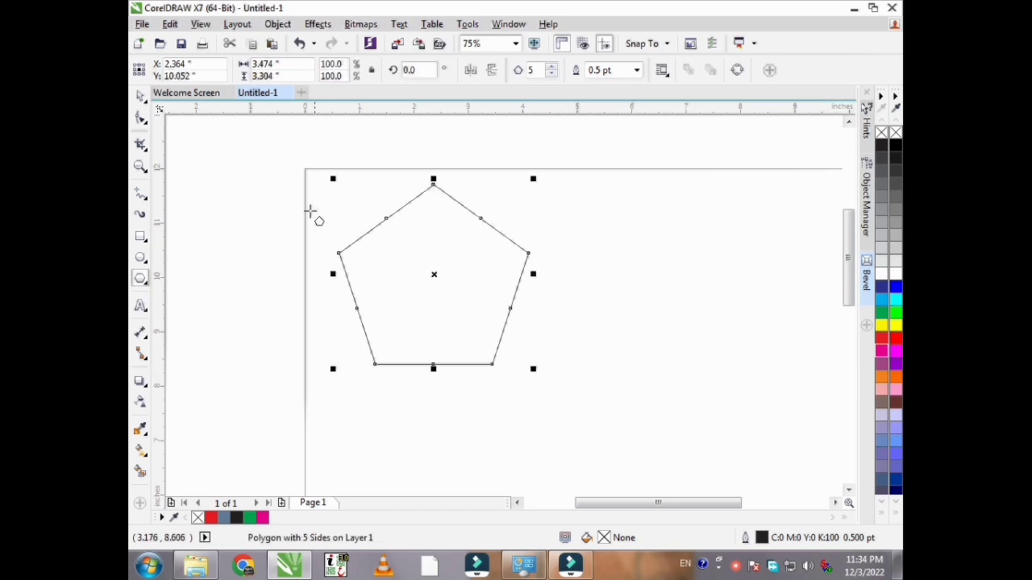
Step: Scale the pentagon to 75% and add two evenly spaced copies beside it in a row
scroll(293, 193, "down", 2)
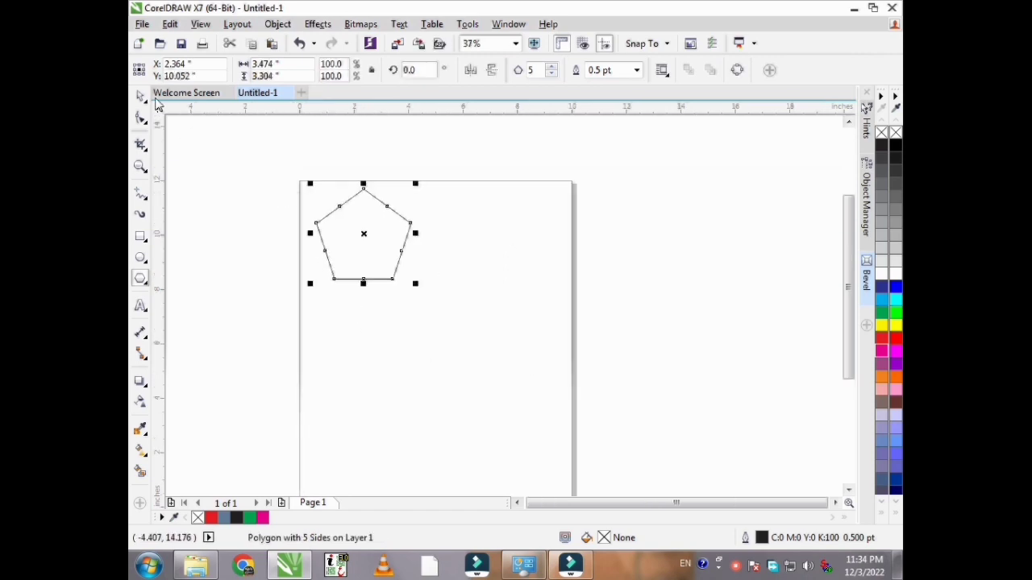
left_click(140, 97)
left_click_drag(415, 184, 392, 206)
left_click_drag(357, 256, 450, 236)
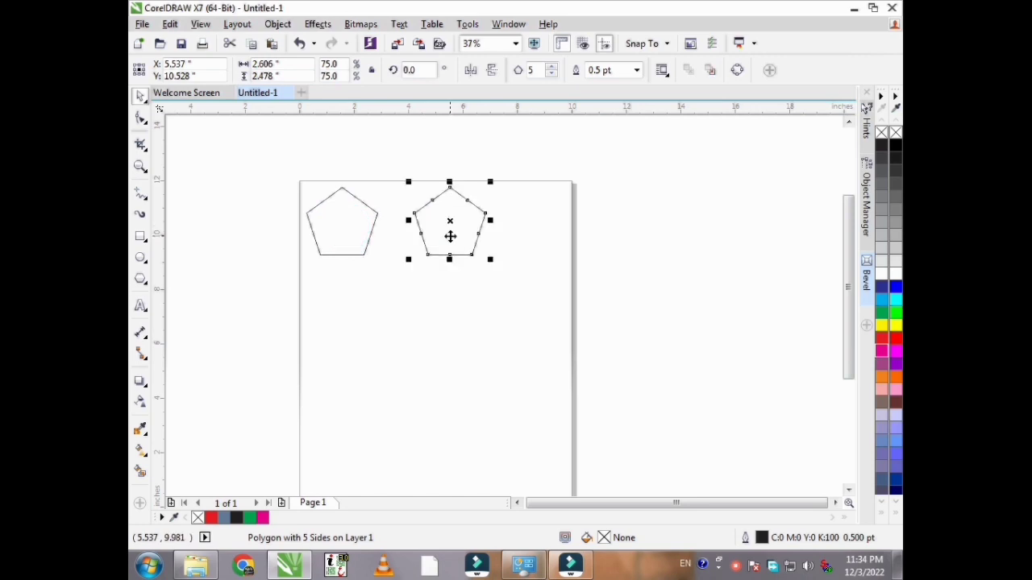
key("ctrl+r")
Step: Shrink the row of three pentagons to about 9.5 inches wide and place a copy of it below as a second row
left_click_drag(671, 129, 337, 326)
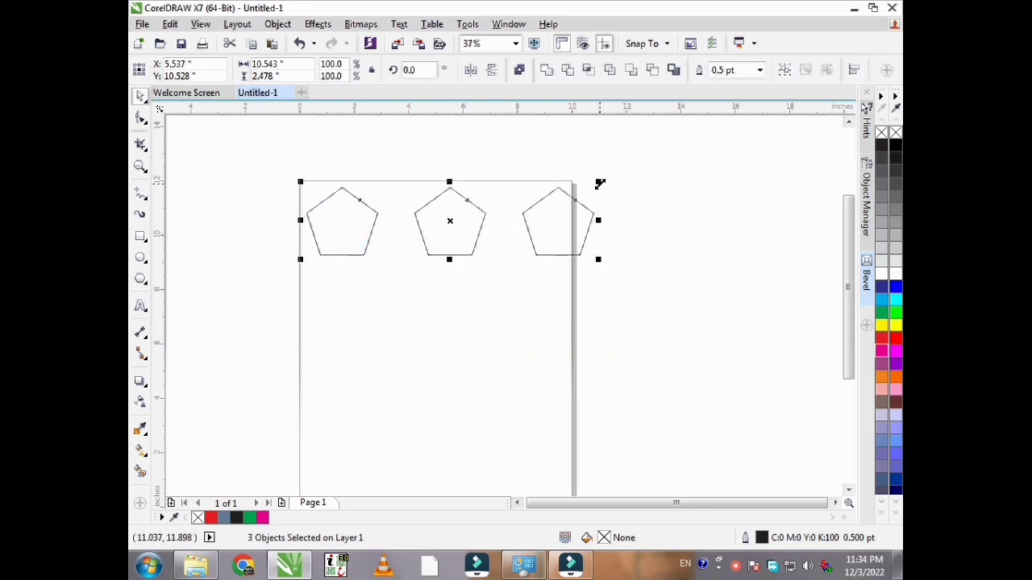
left_click_drag(600, 185, 573, 189)
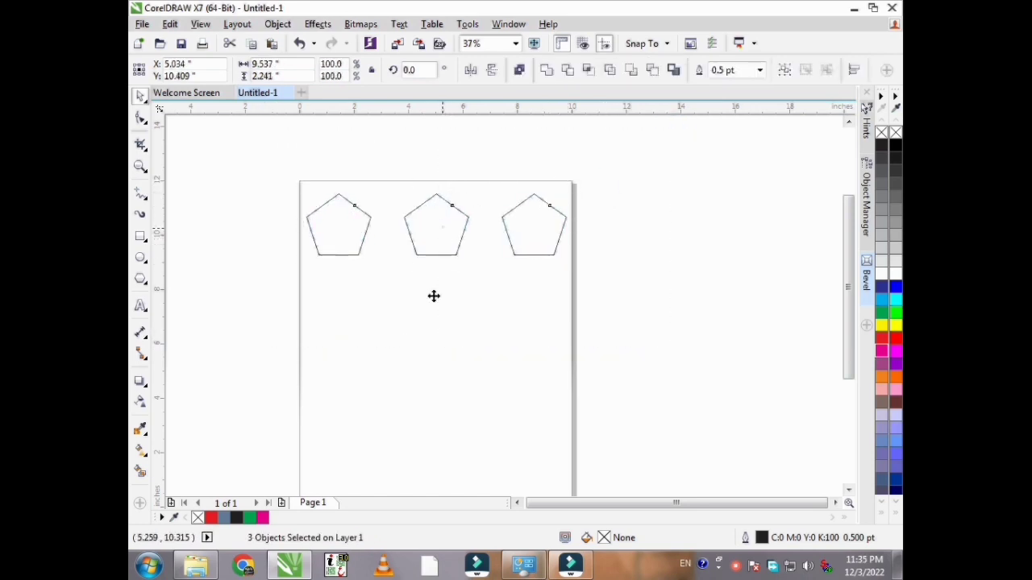
left_click_drag(434, 296, 428, 333)
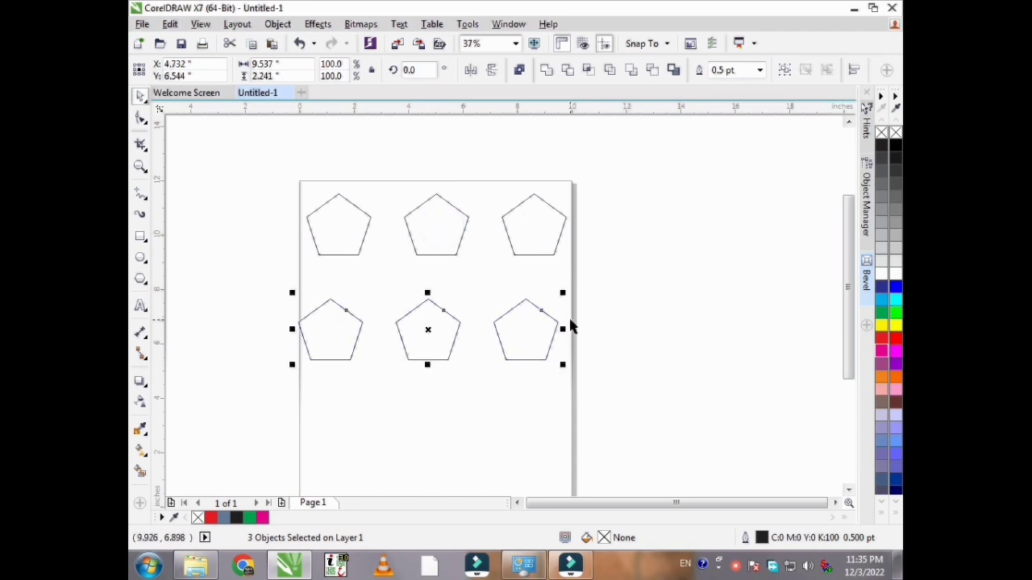
key("Right")
key("Right")
key("Right")
key("Right")
key("Right")
key("Right")
key("Right")
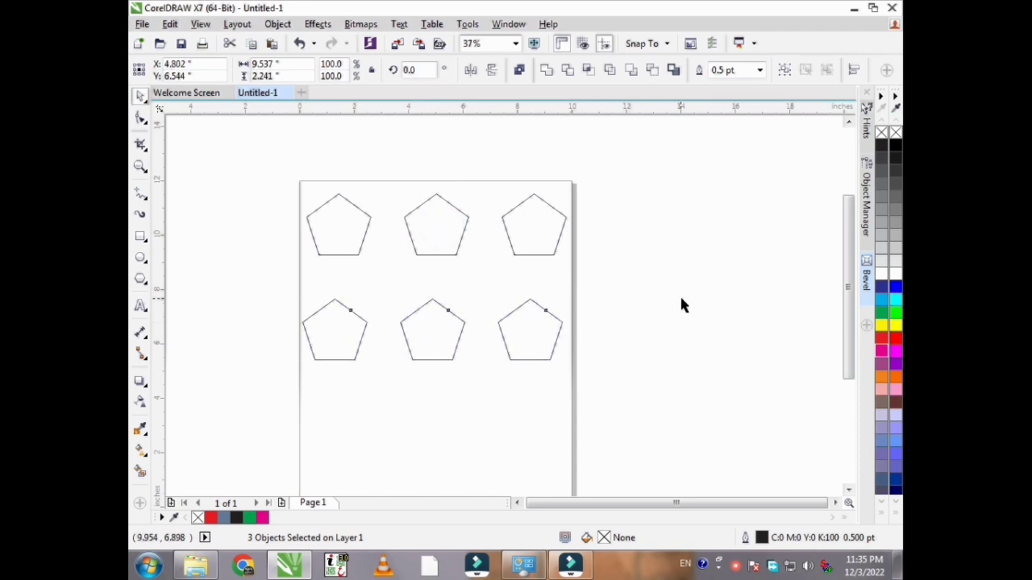
left_click(679, 305)
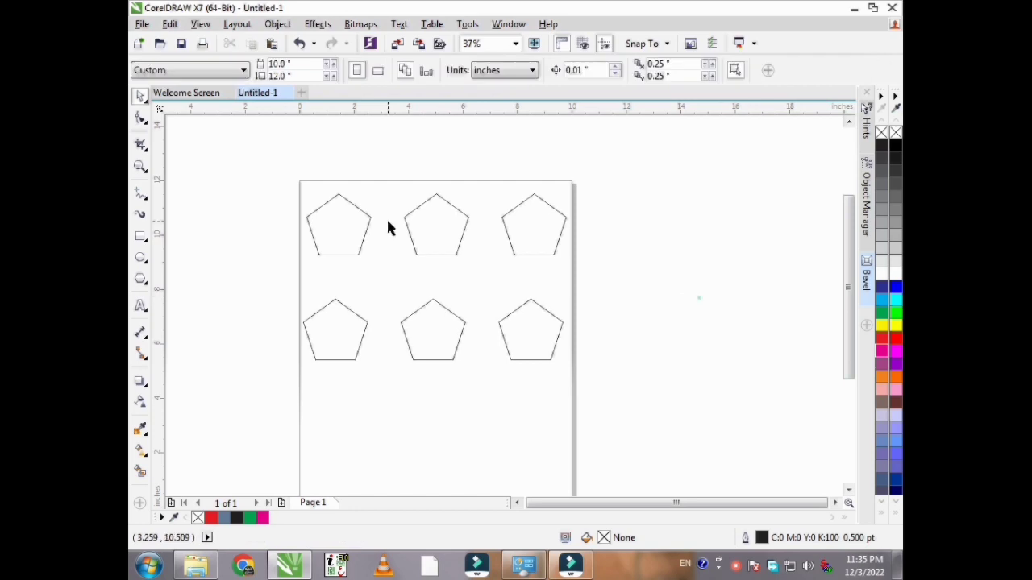
Step: Try 7 sides on the first pentagon of the upper row and undo the change
scroll(339, 197, "up", 1)
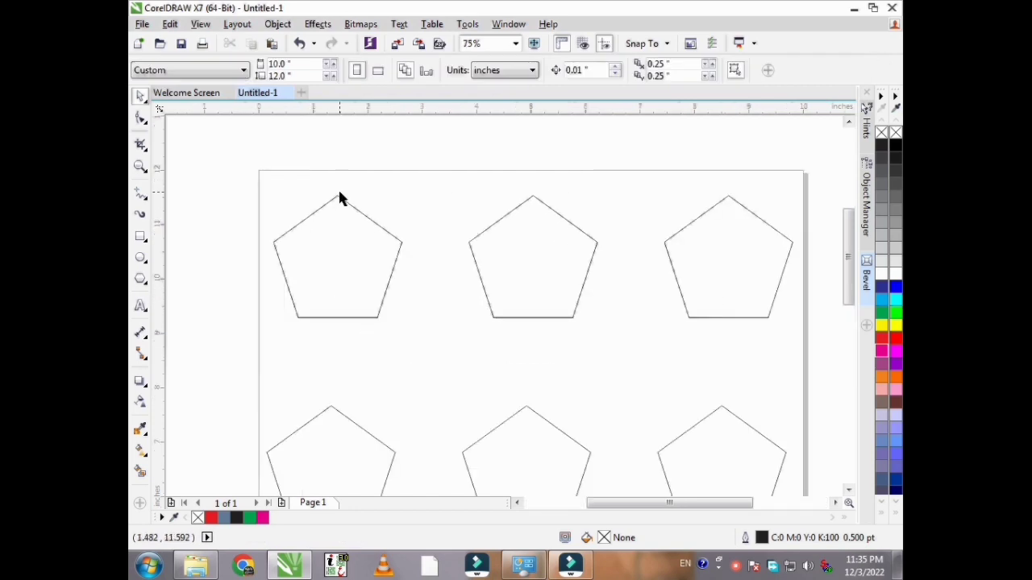
left_click(337, 196)
scroll(336, 196, "up", 1)
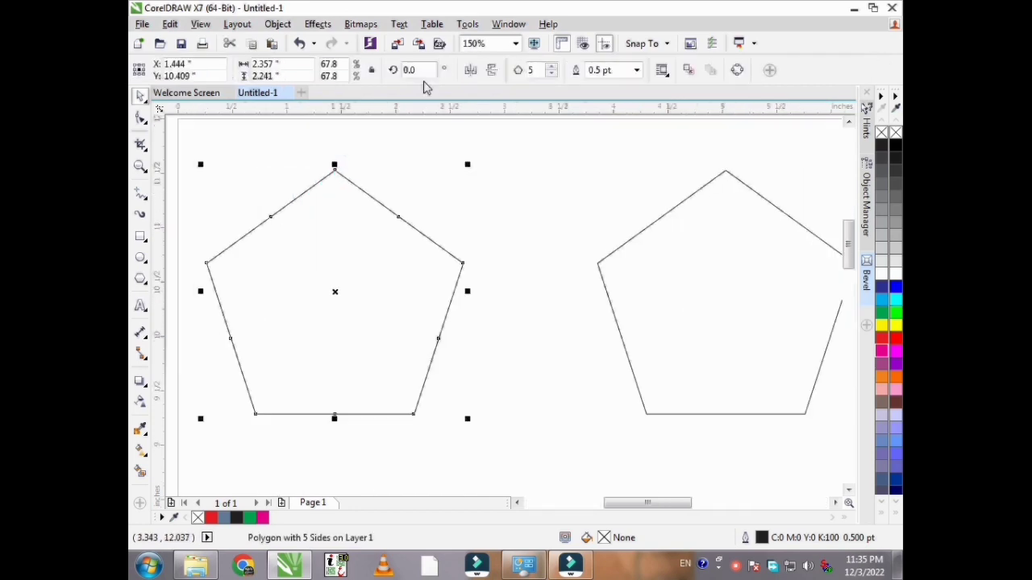
left_click(552, 68)
left_click(552, 68)
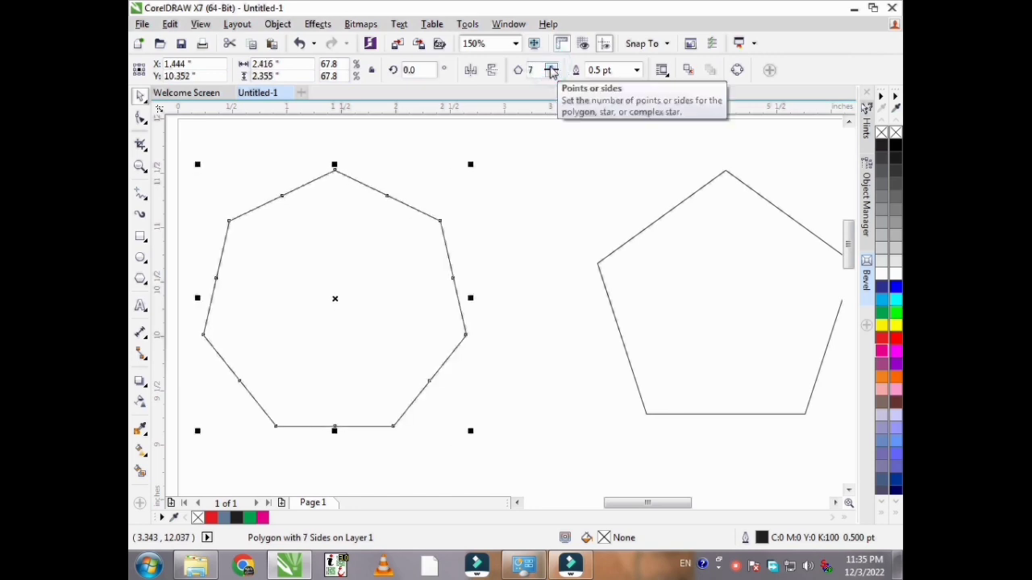
key("ctrl+z")
key("ctrl+z")
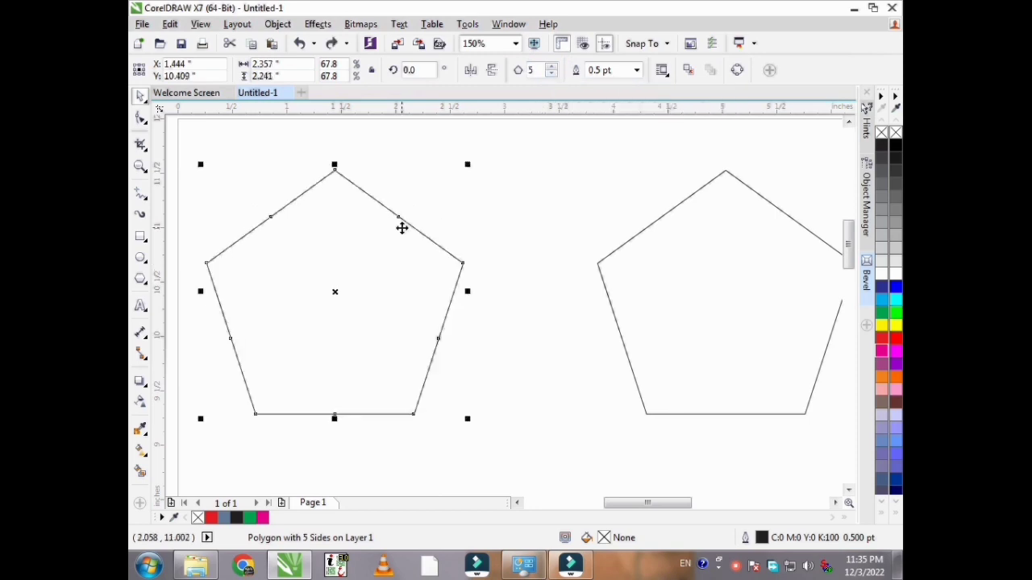
Step: Set the middle pentagon of the upper row to 12 sides
scroll(245, 235, "down", 1)
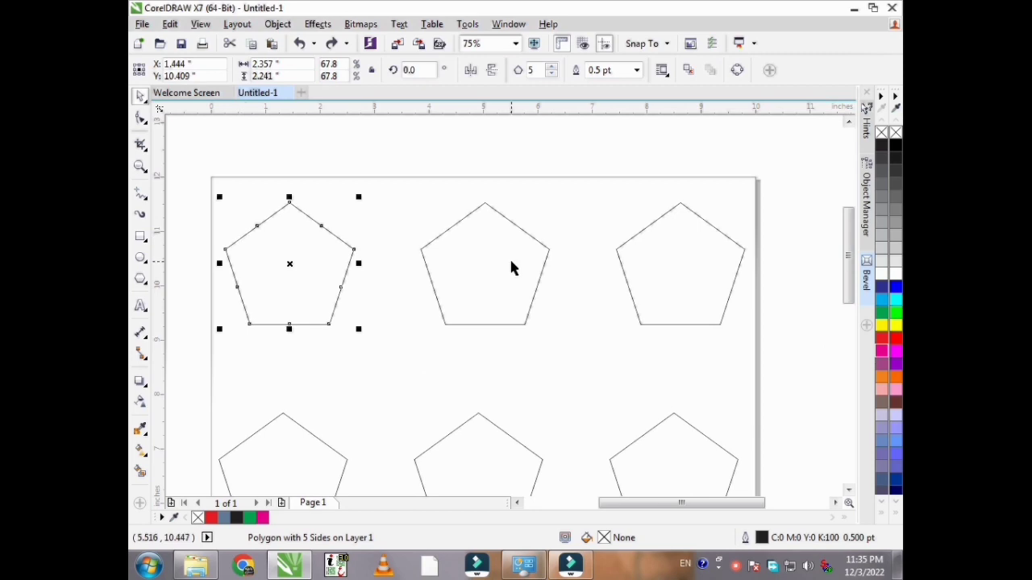
left_click(536, 271)
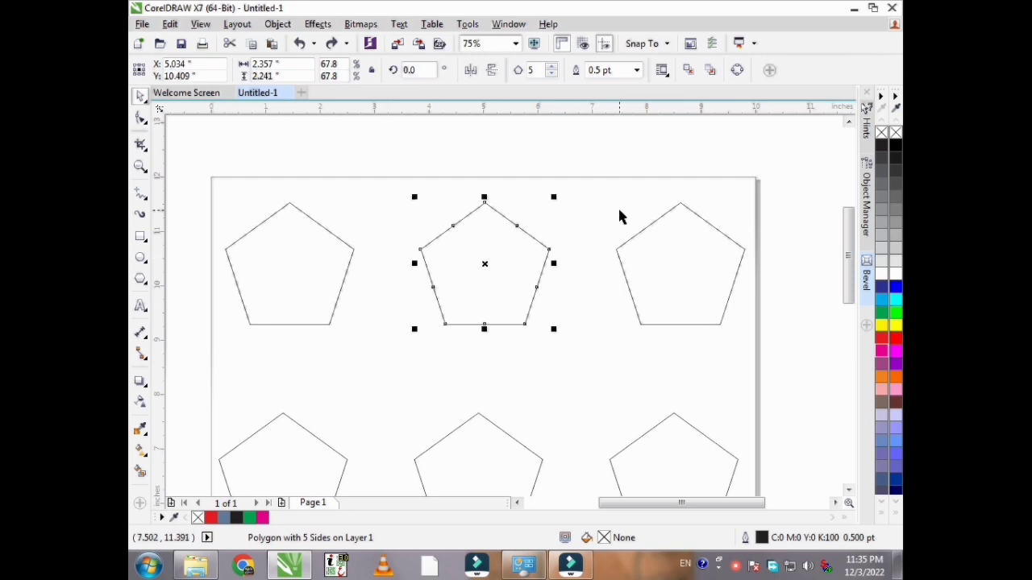
left_click_drag(553, 67, 552, 68)
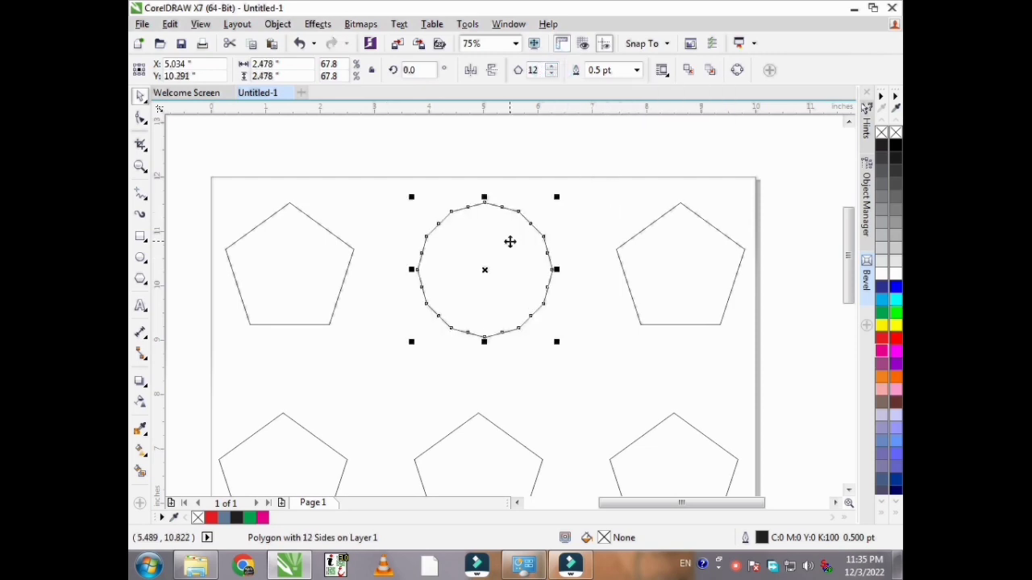
Step: Reshape the 12-sided polygon into a 12-pointed star by moving an edge midpoint node about 0.5 inches inward with the Shape tool
scroll(509, 241, "up", 1)
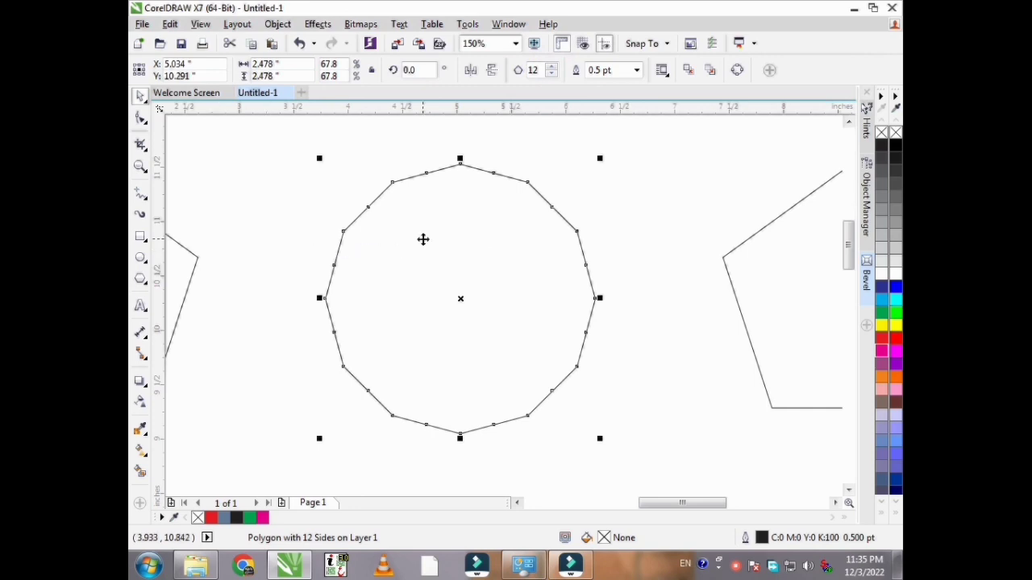
left_click(144, 125)
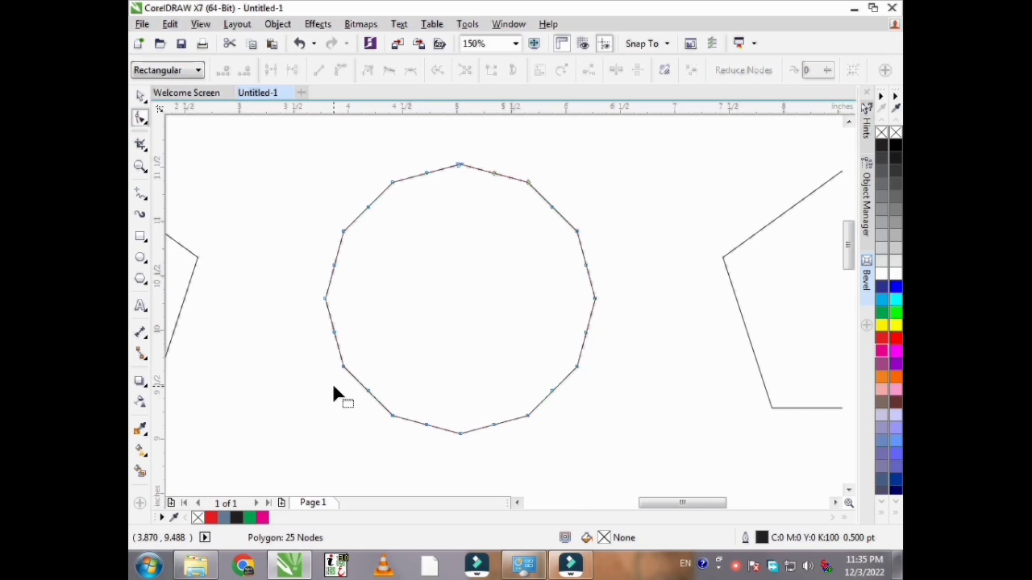
left_click(141, 280)
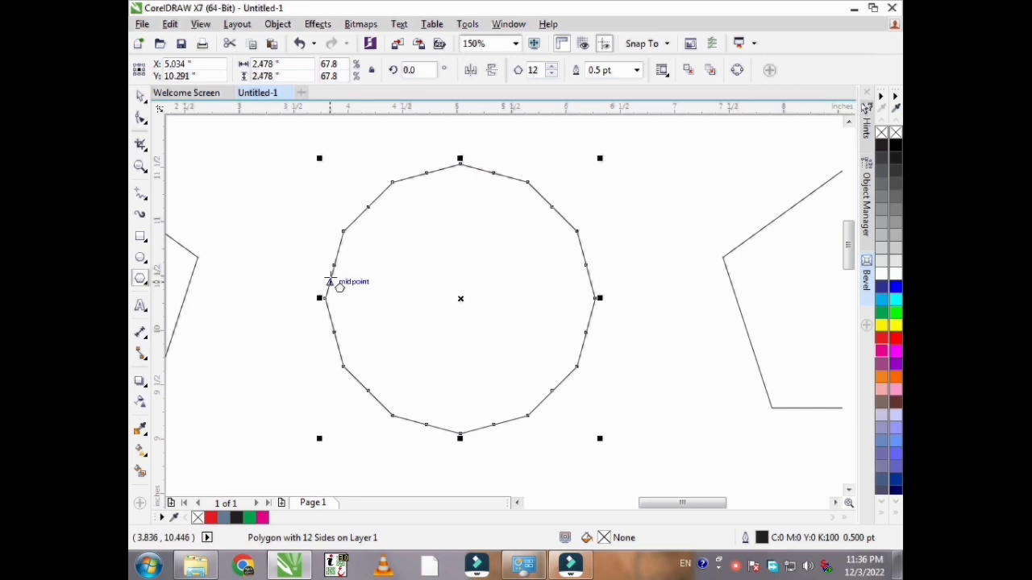
left_click(144, 123)
left_click(143, 123)
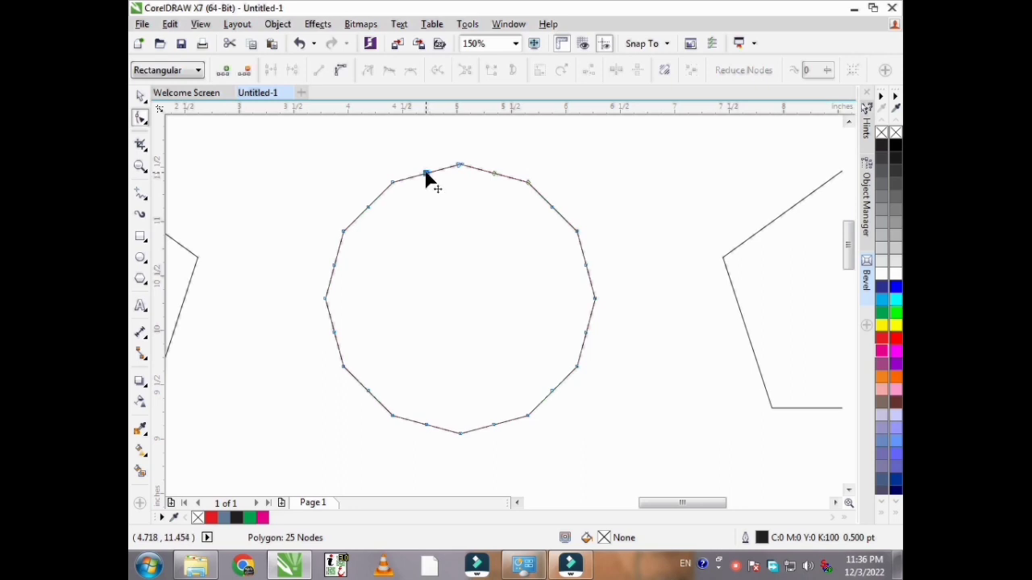
left_click_drag(426, 174, 443, 234)
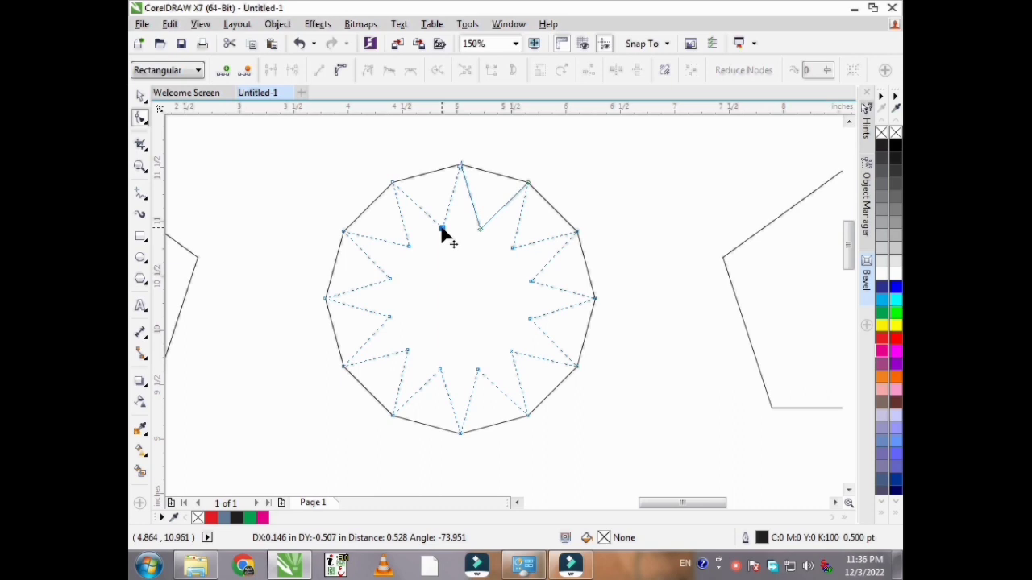
left_click_drag(442, 229, 441, 230)
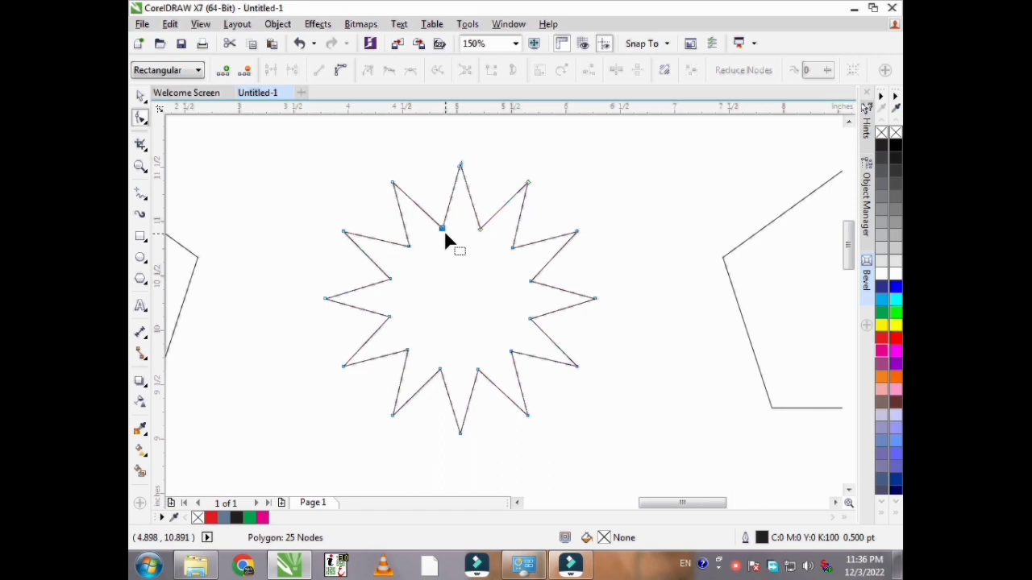
scroll(274, 219, "down", 2)
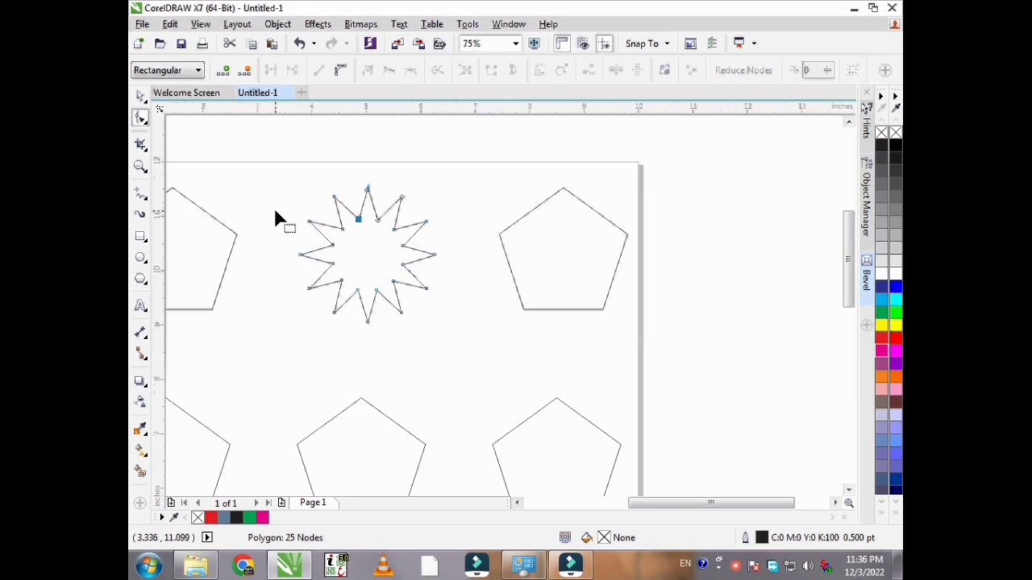
Step: Set the upper row's last pentagon to 16 sides and move an edge midpoint node past its centre to form an overlapping star pattern
left_click(141, 96)
left_click(592, 263)
scroll(619, 207, "up", 2)
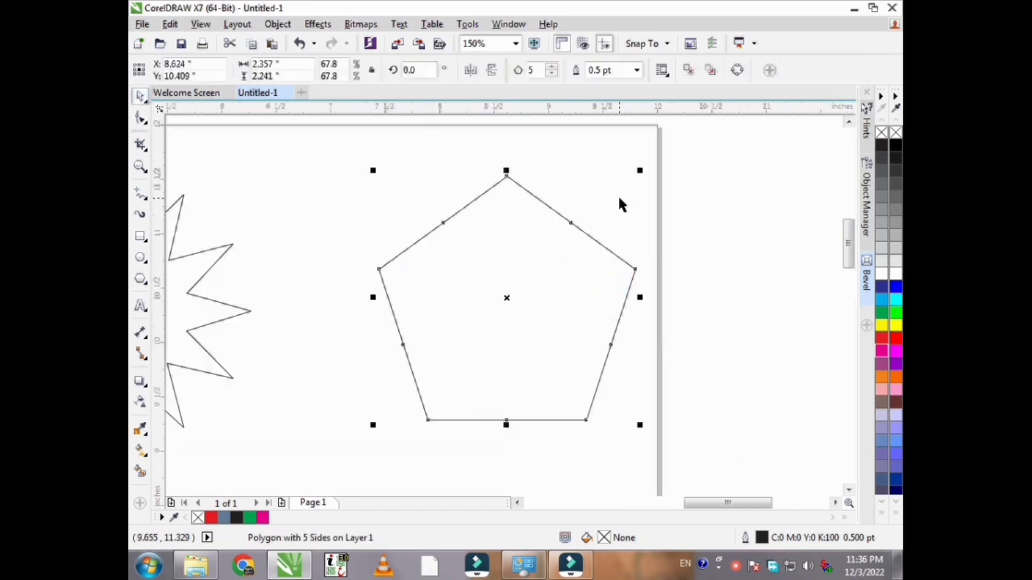
left_click(538, 70)
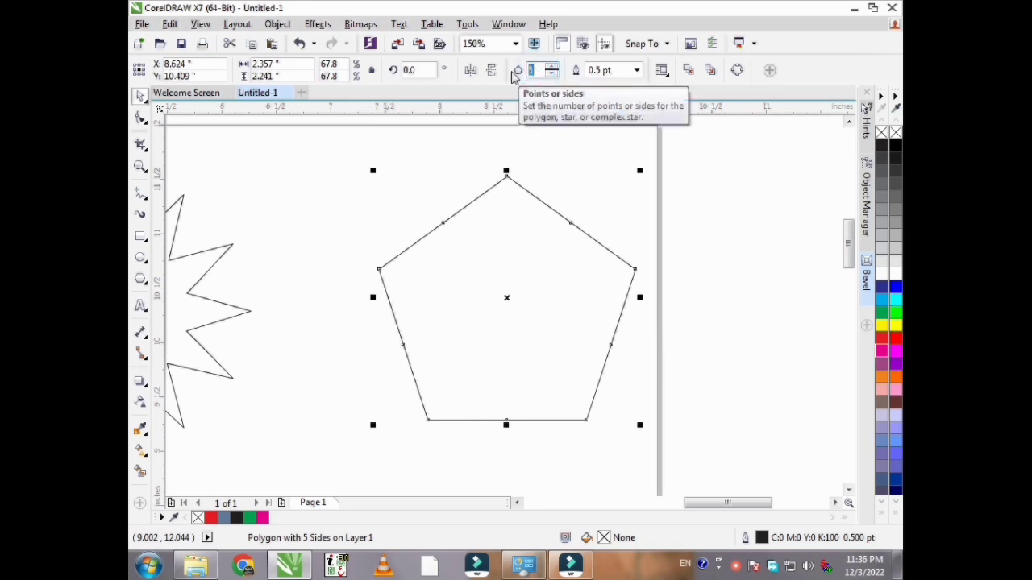
key("BackSpace")
type("16")
key("Return")
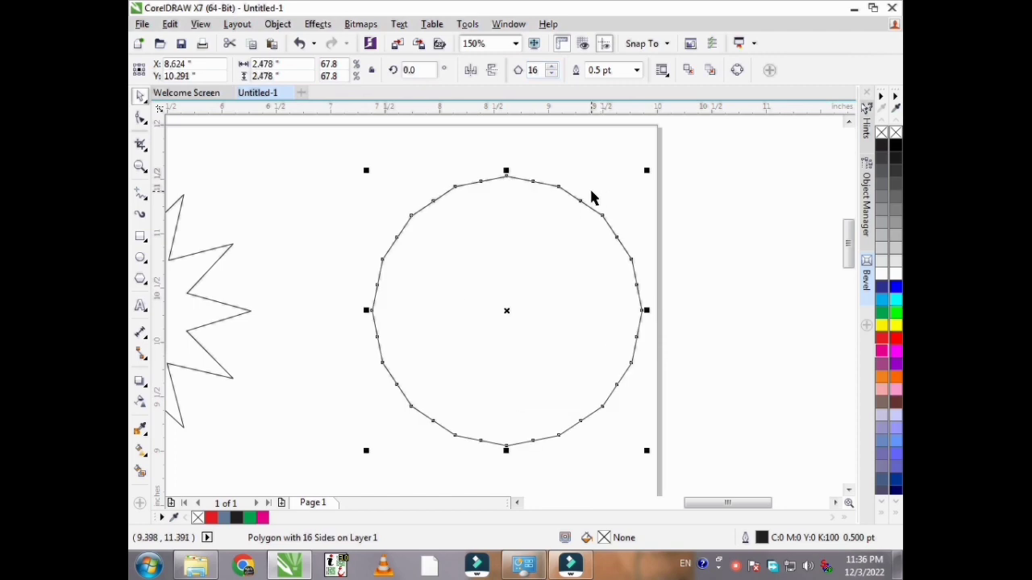
key("F10")
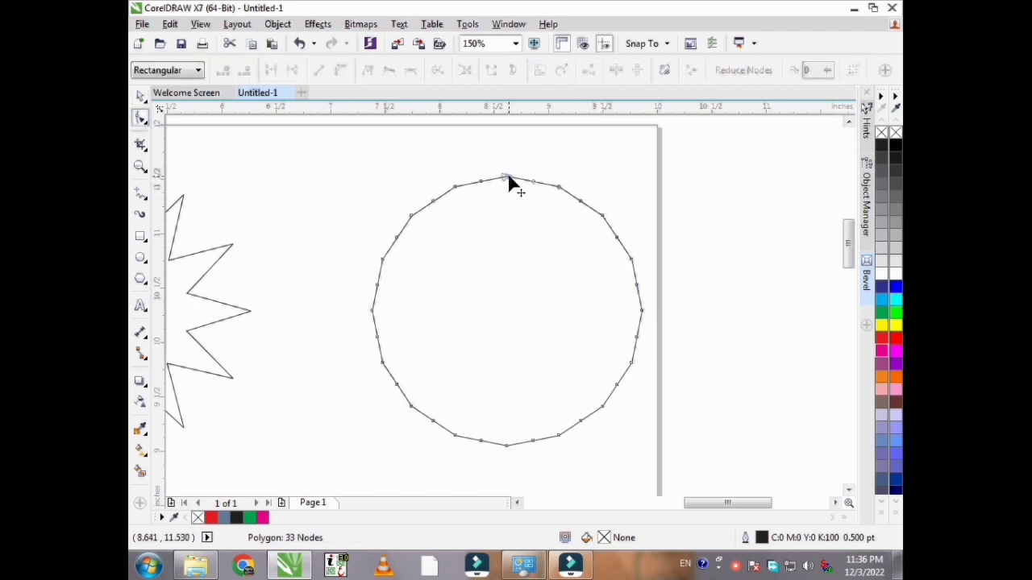
left_click_drag(533, 184, 418, 355)
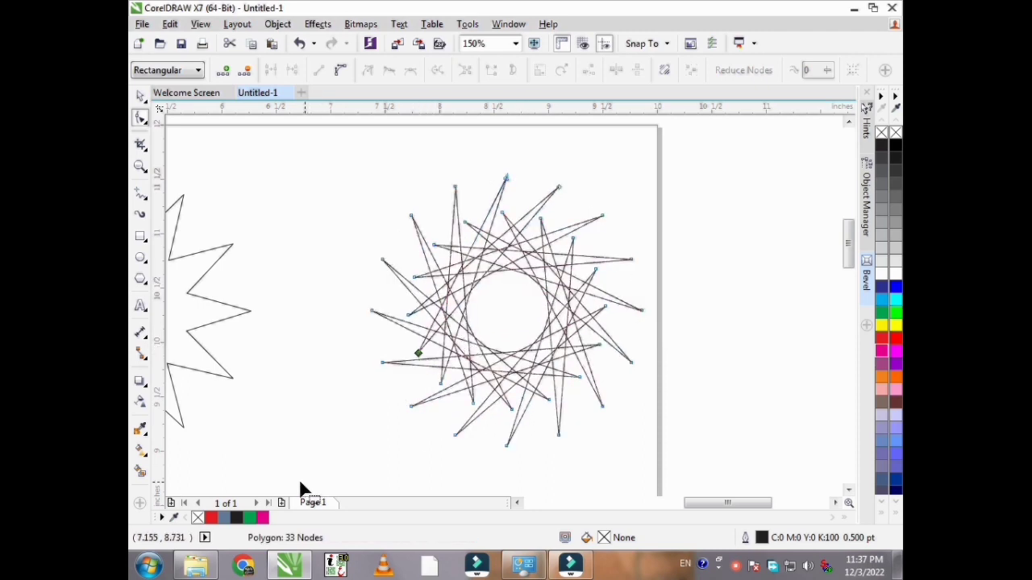
Step: Remove the outline of the 16-sided star pattern and fill it with magenta
right_click(199, 519)
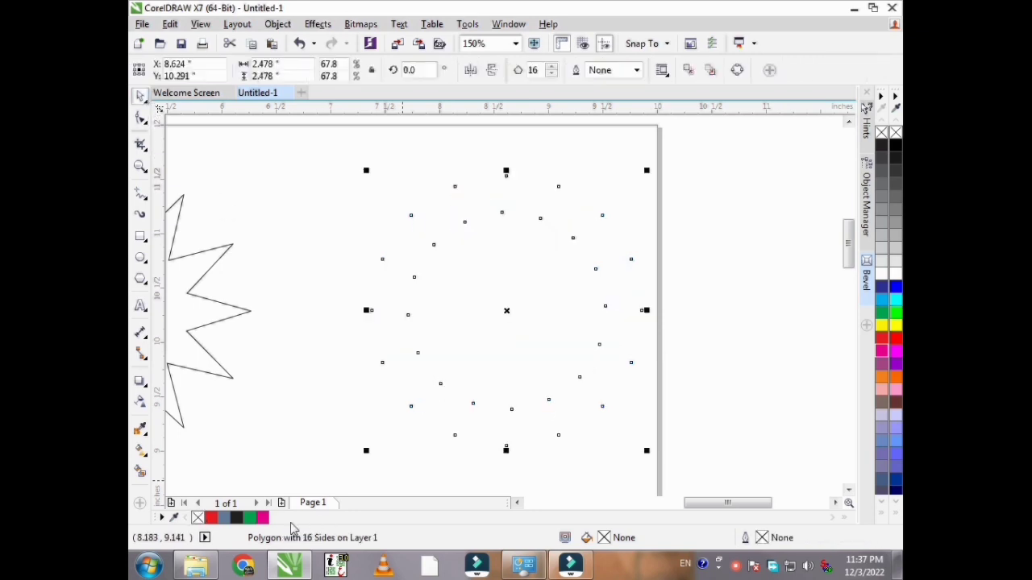
left_click(262, 518)
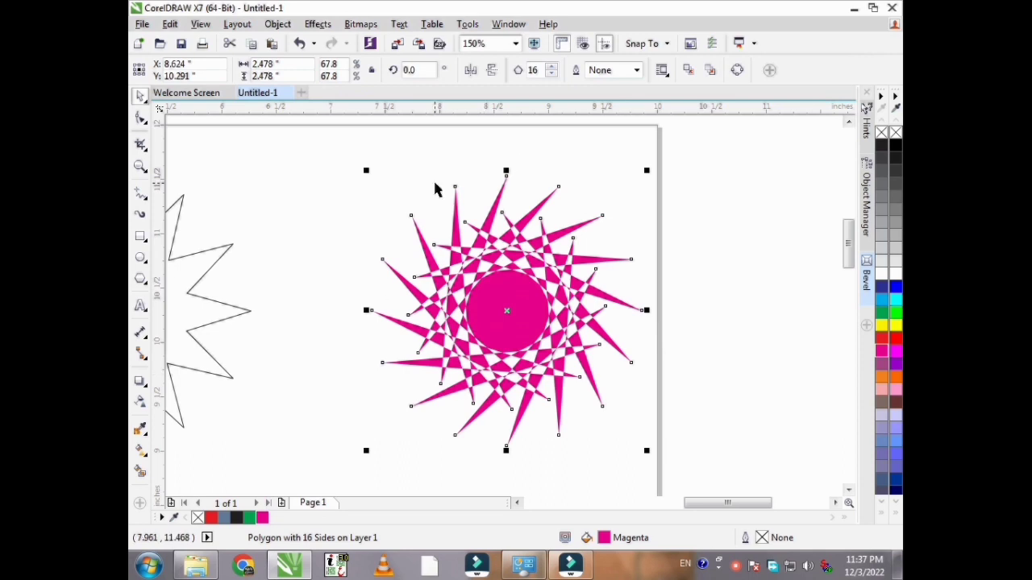
left_click(282, 241)
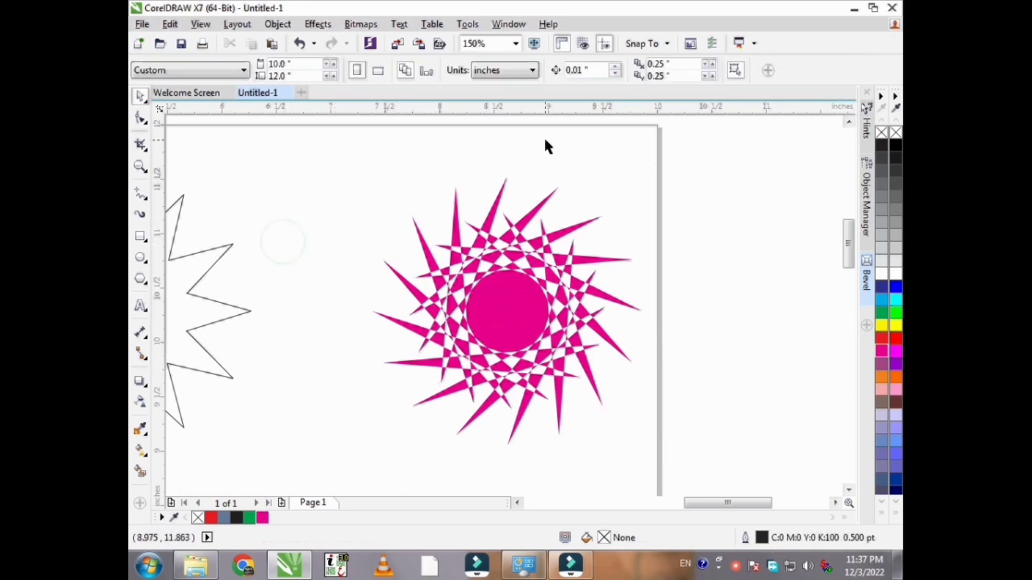
Step: Set the first pentagon of the lower row to 25 sides
scroll(545, 146, "down", 2)
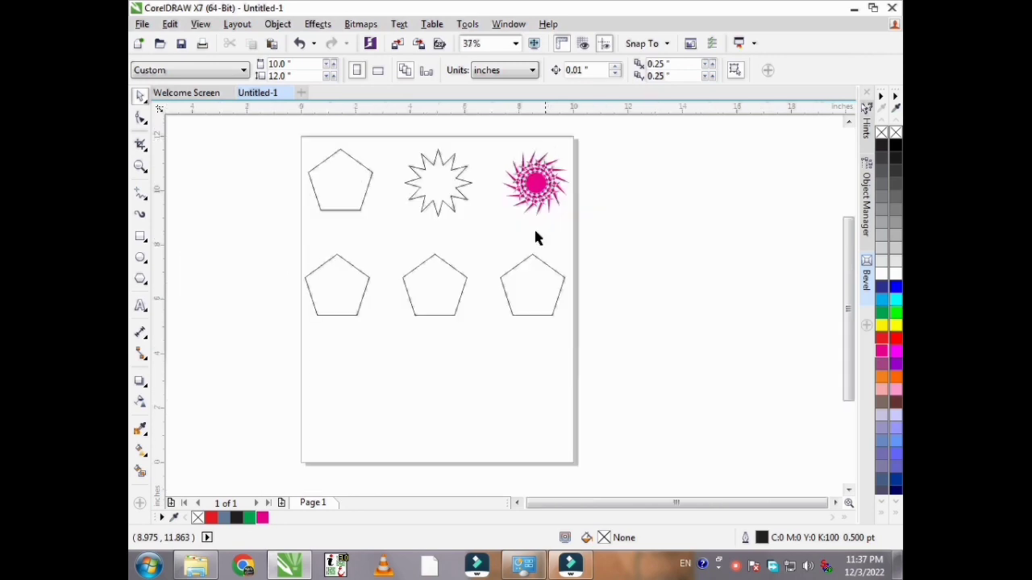
scroll(344, 281, "up", 1)
left_click(341, 276)
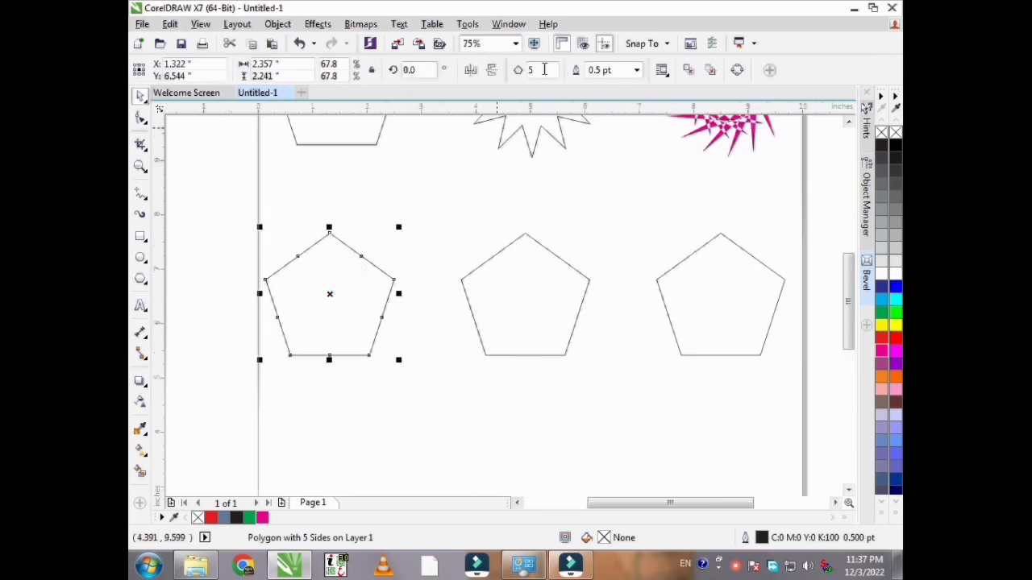
double_click(524, 71)
type("25")
key("Return")
Step: Reshape the 25-sided polygon into an overlapping star about 4.5 inches wide by moving an edge midpoint node past its centre with the Shape tool
scroll(286, 248, "up", 1)
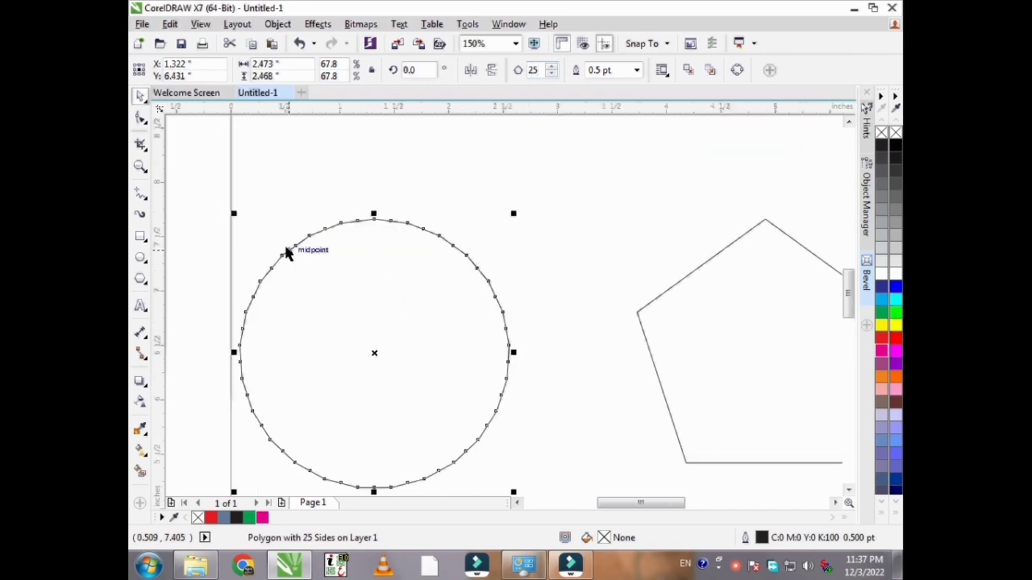
left_click(142, 119)
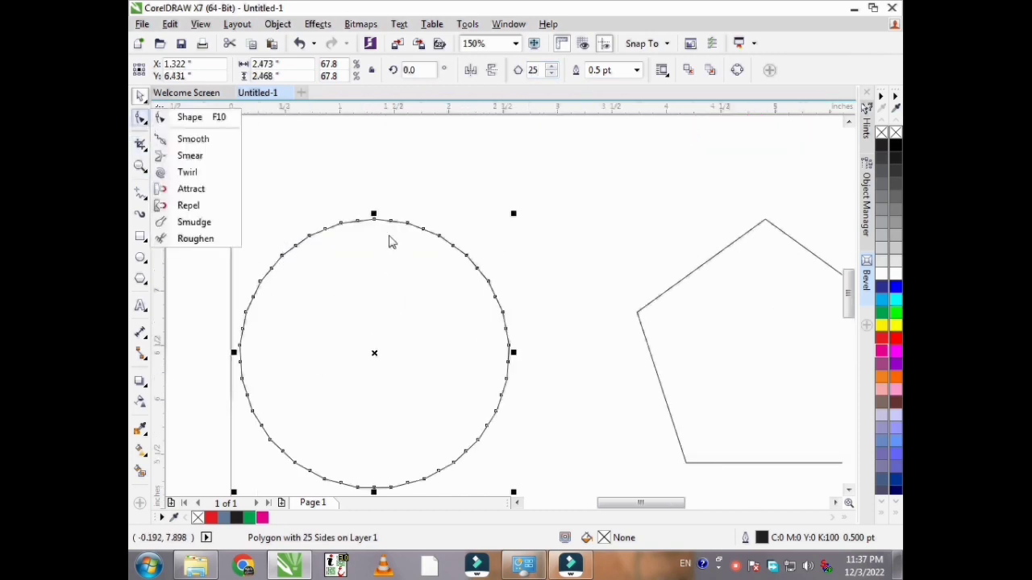
left_click(376, 240)
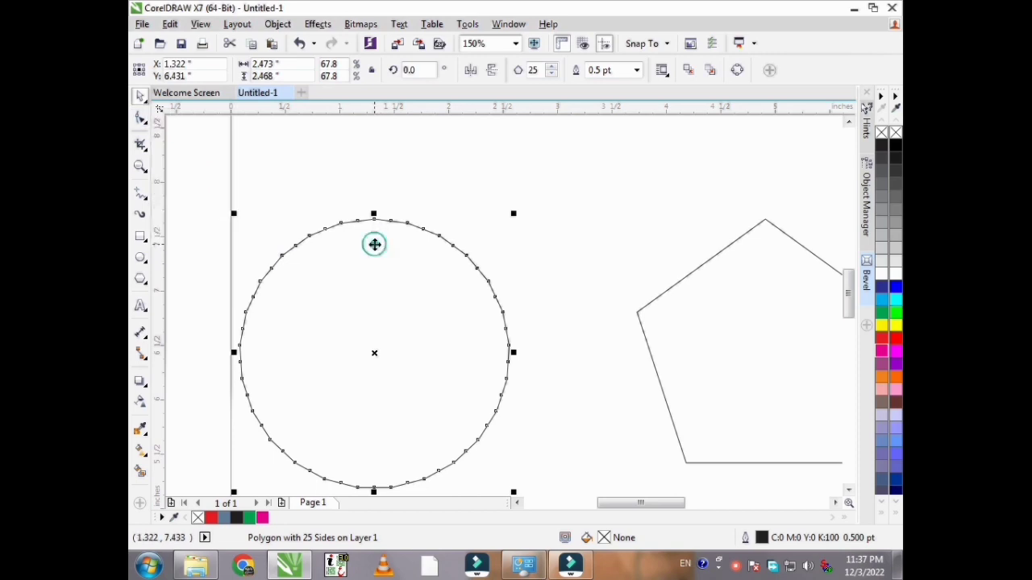
scroll(364, 216, "down", 1)
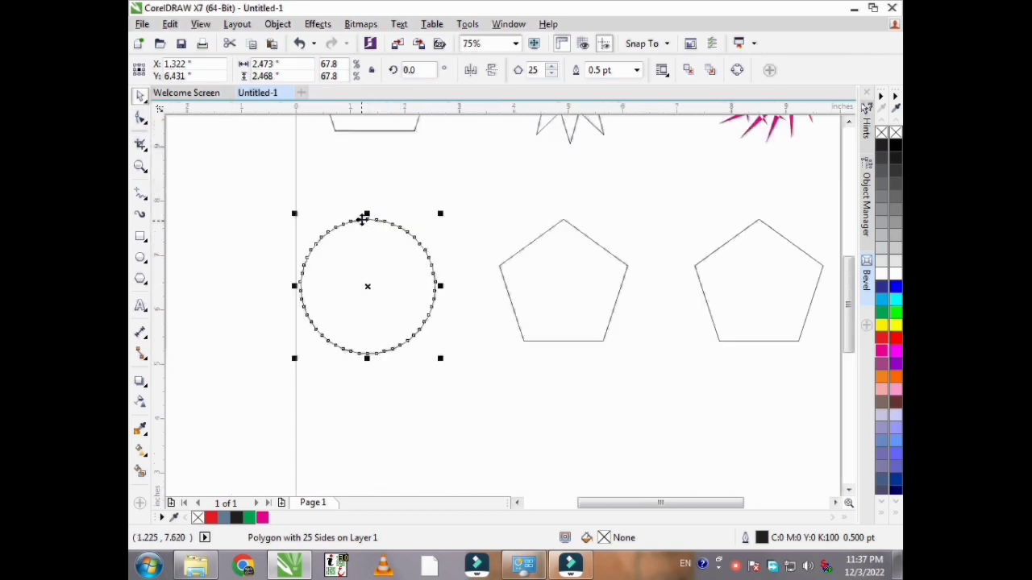
left_click(141, 119)
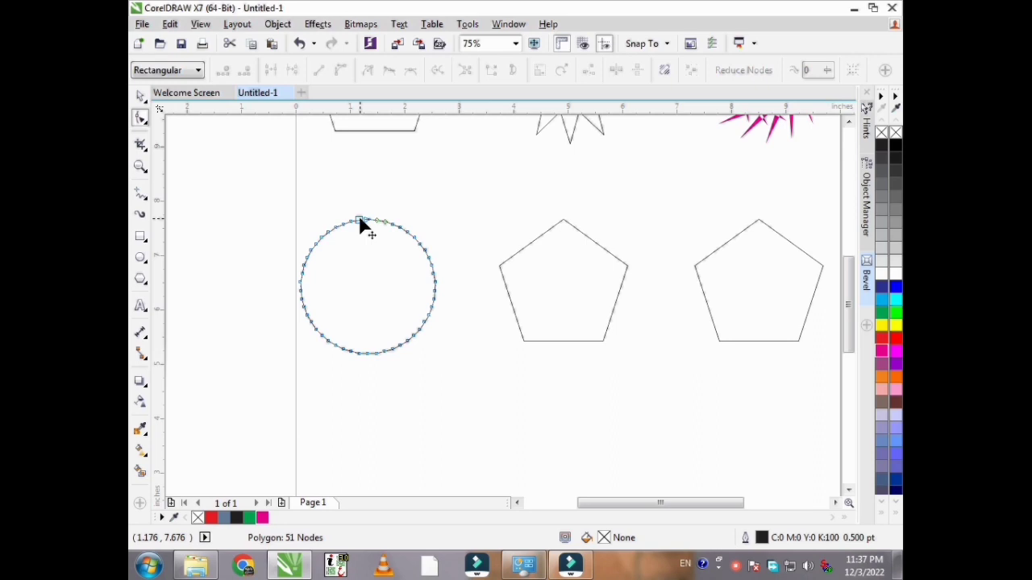
mouse_move(360, 221)
left_mouse_down()
mouse_move(368, 412)
mouse_move(247, 387)
mouse_move(357, 370)
mouse_move(373, 272)
mouse_move(369, 224)
mouse_move(362, 306)
mouse_move(325, 396)
mouse_move(313, 397)
left_mouse_up()
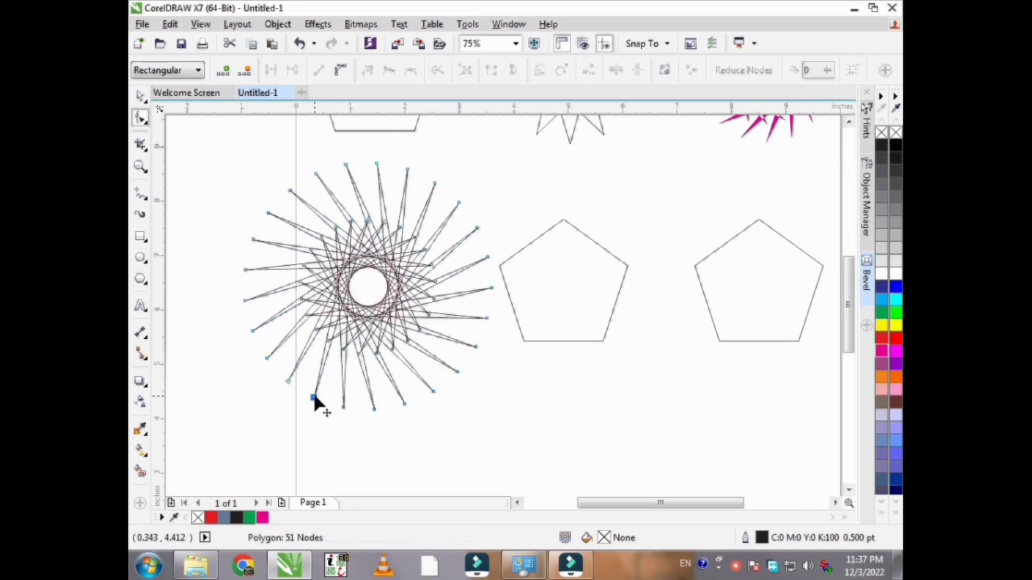
Step: Fill the 25-sided star pattern with green and give its outline the same green
key("space")
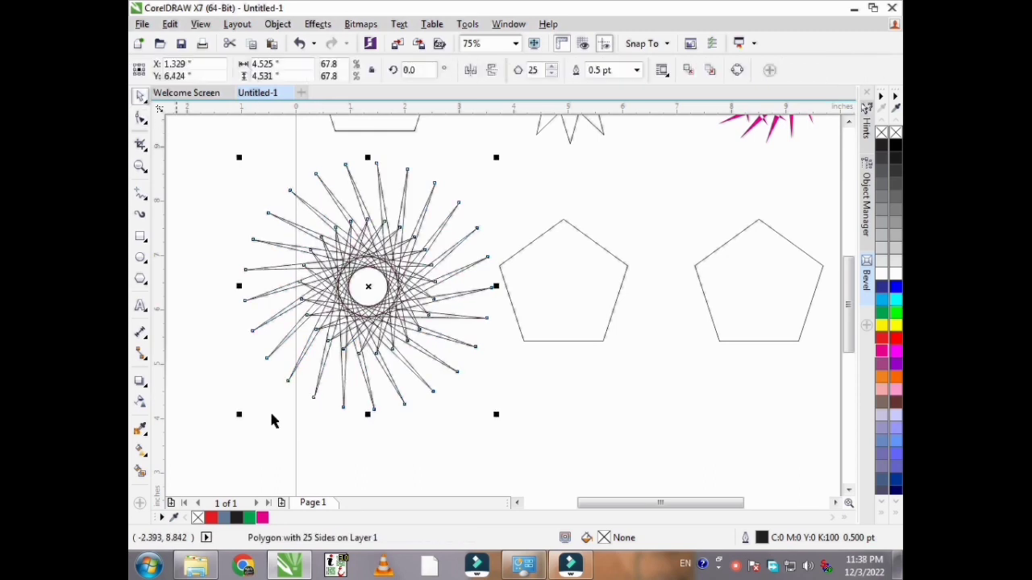
left_click(250, 518)
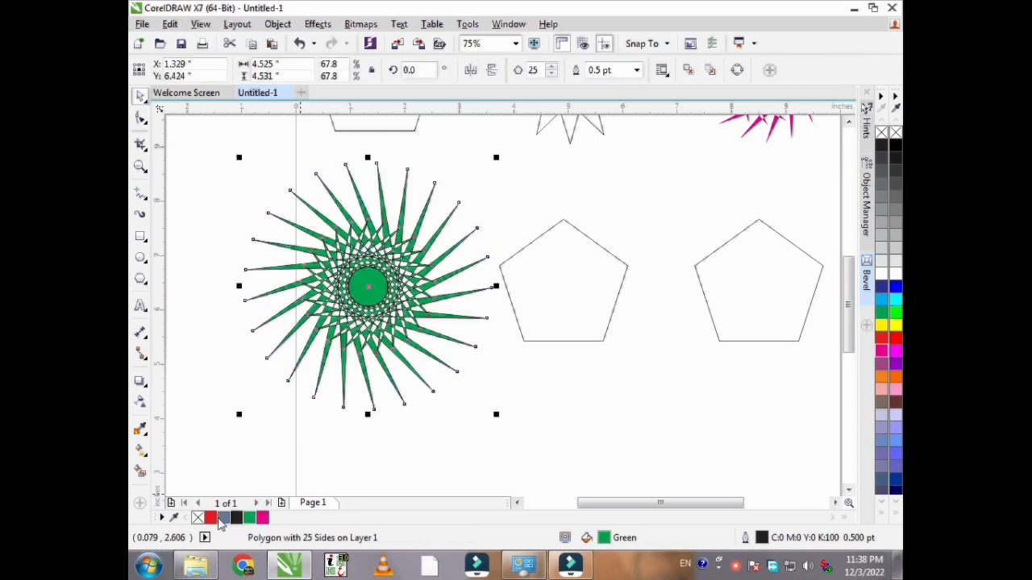
right_click(251, 519)
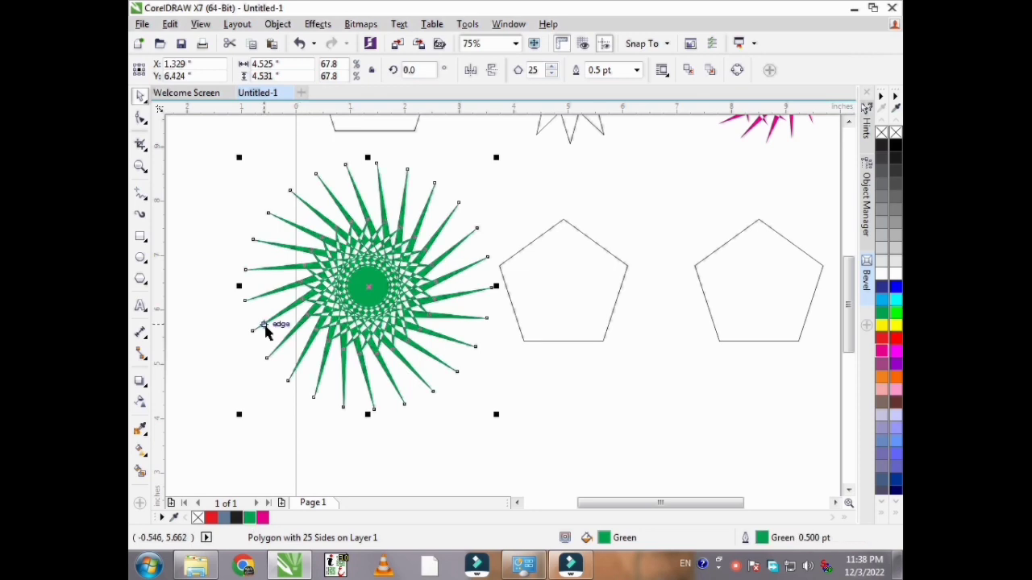
scroll(259, 331, "down", 1)
left_click(499, 377)
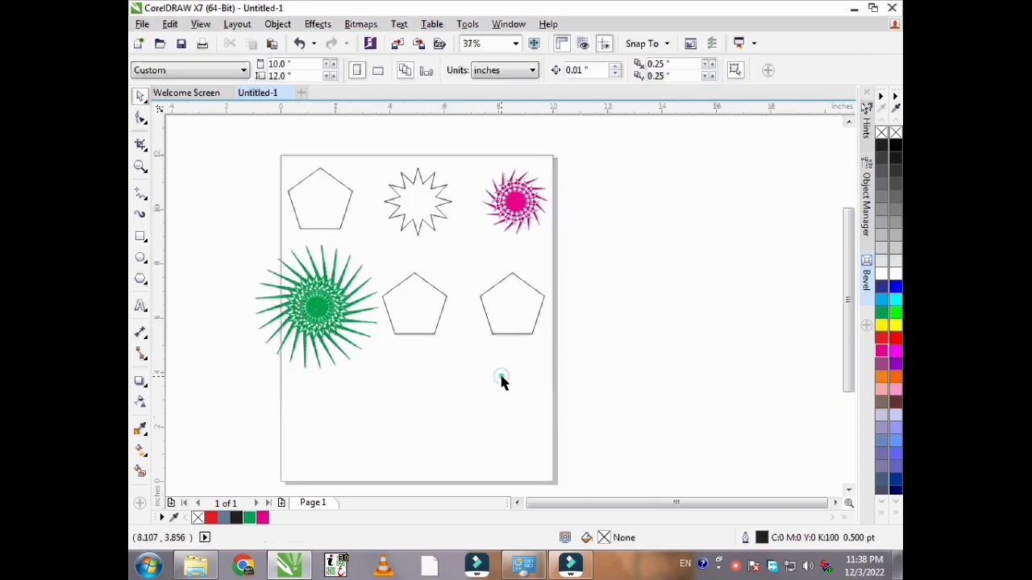
Step: Shift the lower row's middle pentagon away from the green star to X about 5.39 inches and set it to 15 sides
left_click(432, 298)
left_click_drag(416, 307, 435, 304)
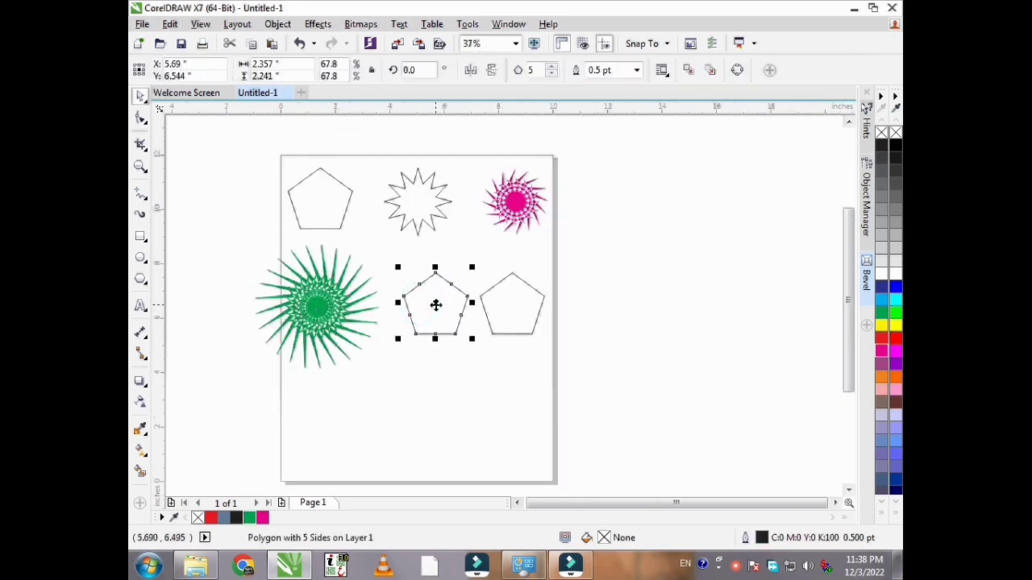
scroll(434, 322, "up", 1)
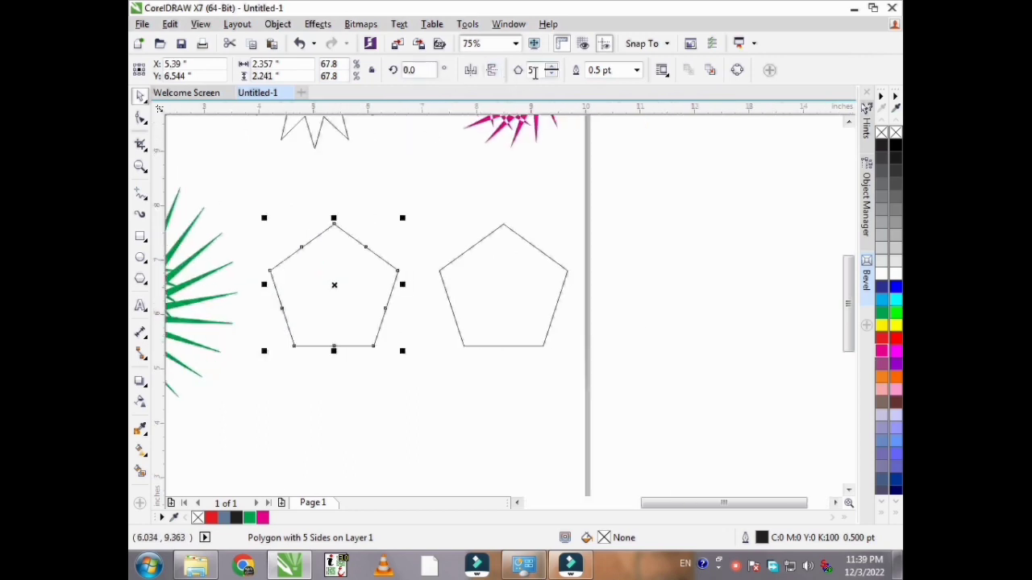
double_click(529, 71)
key("BackSpace")
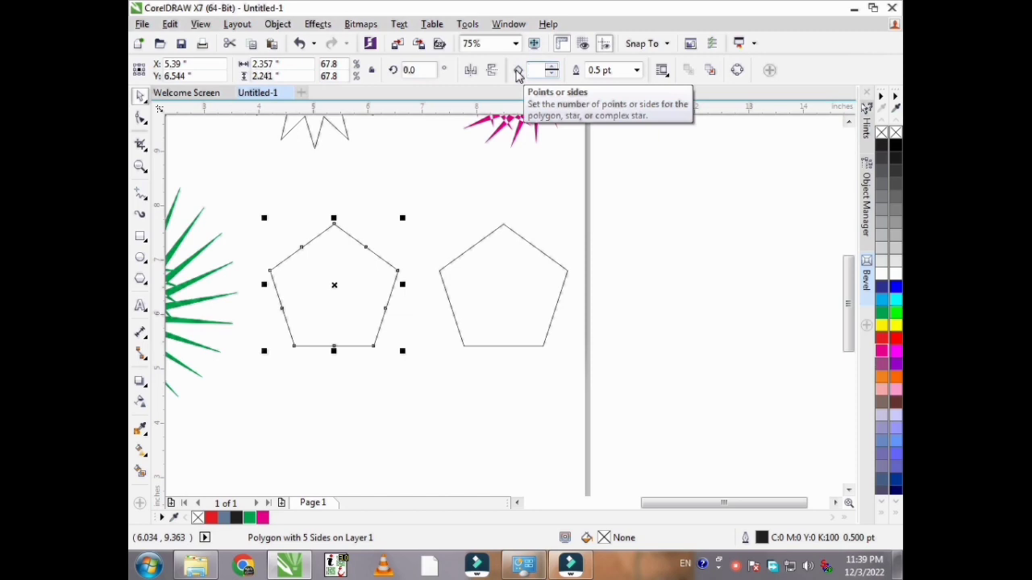
type("15")
key("Return")
scroll(307, 226, "up", 2)
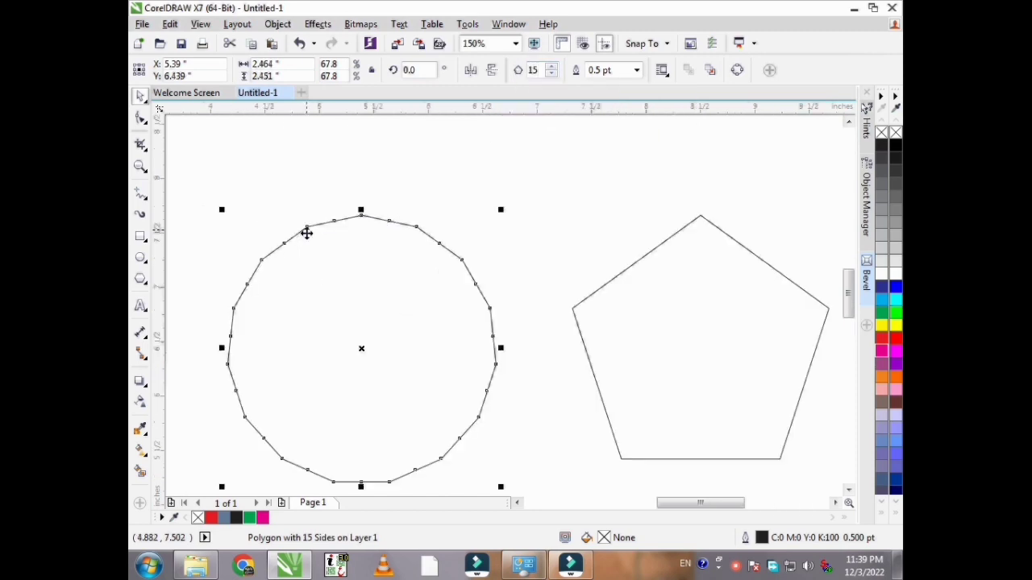
Step: Convert a segment of the 15-sided polygon to a curve at an edge midpoint node and bulge it outward into rounded bumps
left_click(140, 118)
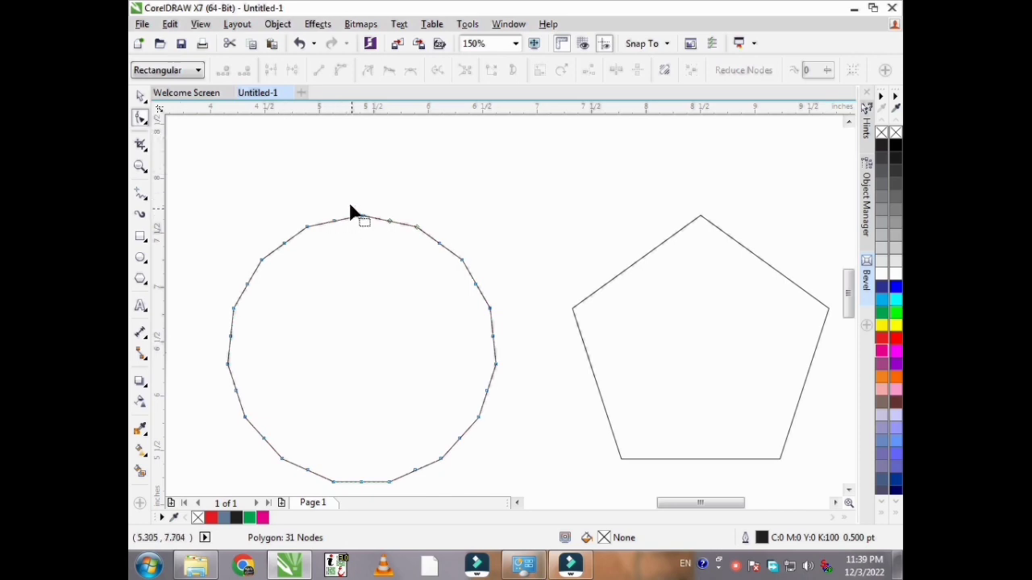
scroll(351, 213, "up", 1)
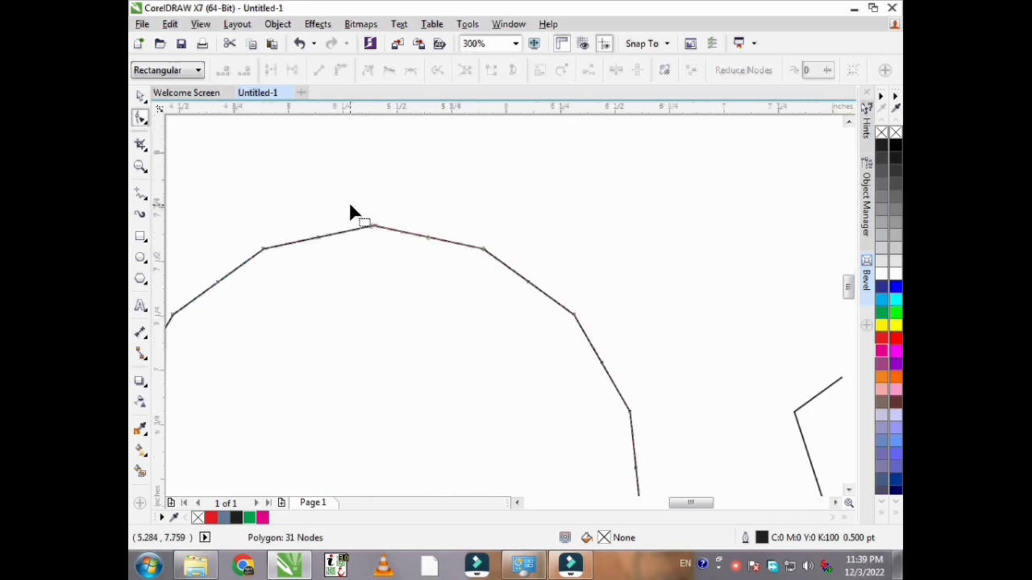
left_click(318, 238)
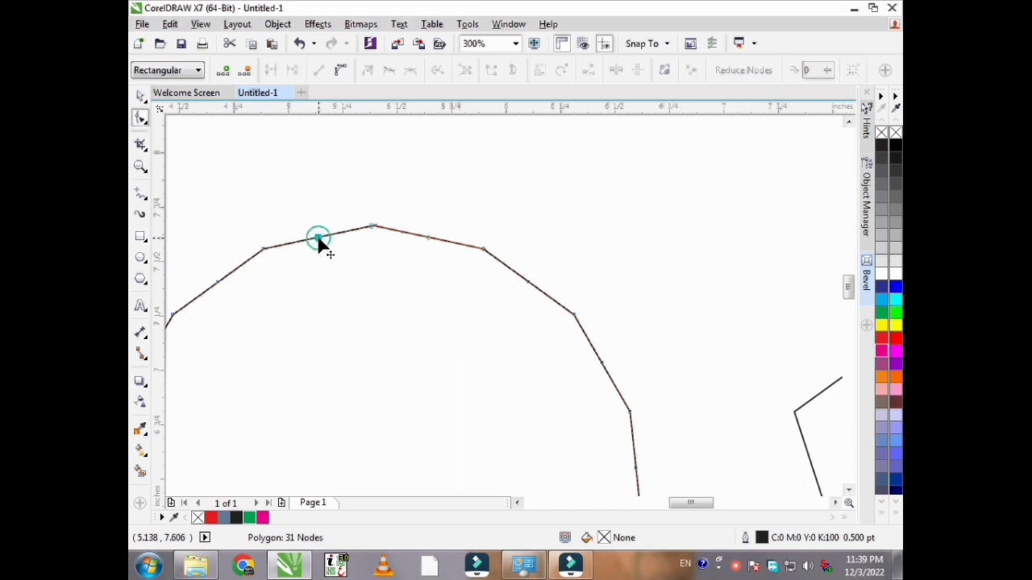
left_click(339, 72)
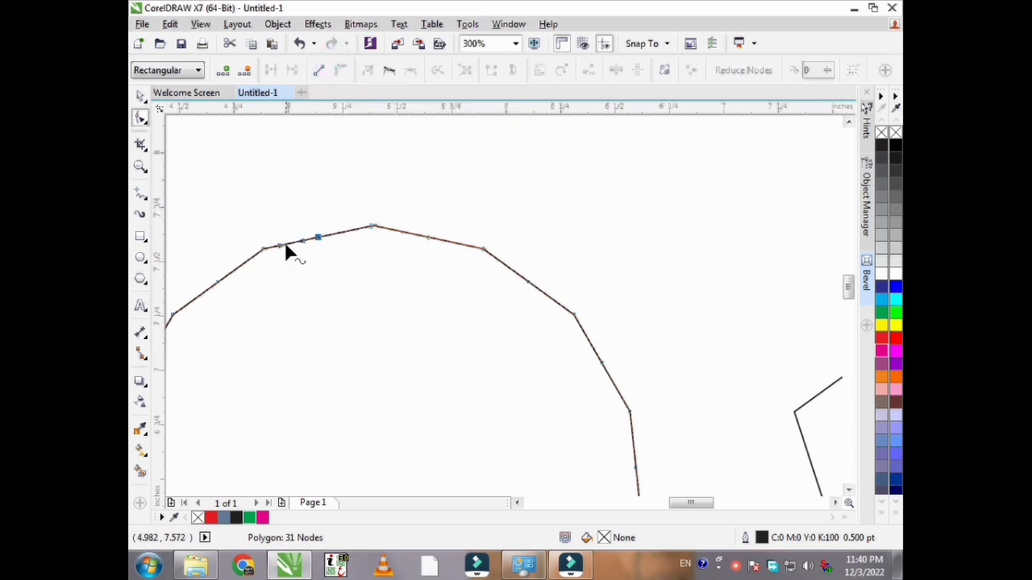
scroll(285, 249, "up", 2)
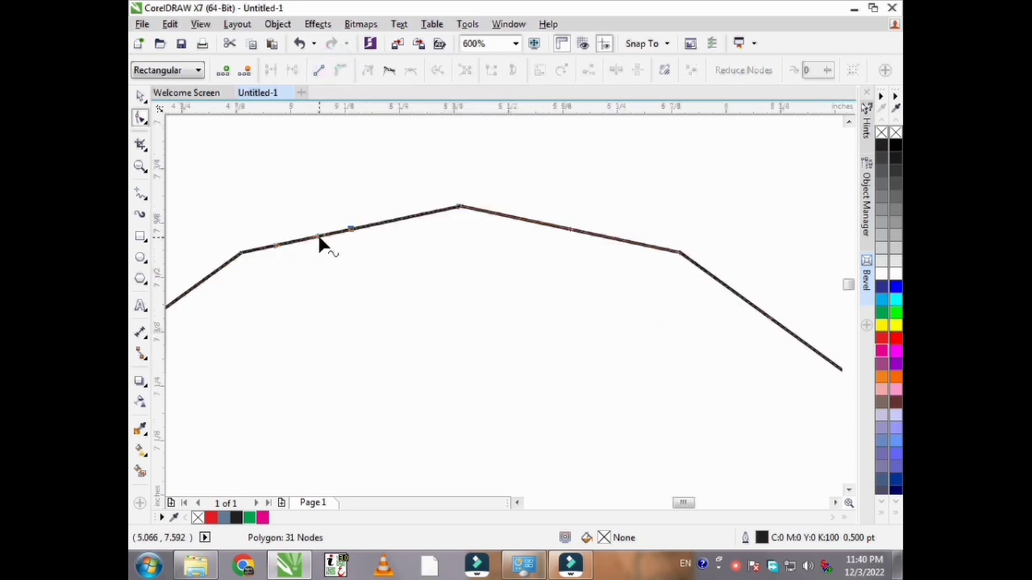
left_click_drag(319, 243, 209, 196)
scroll(385, 201, "down", 2)
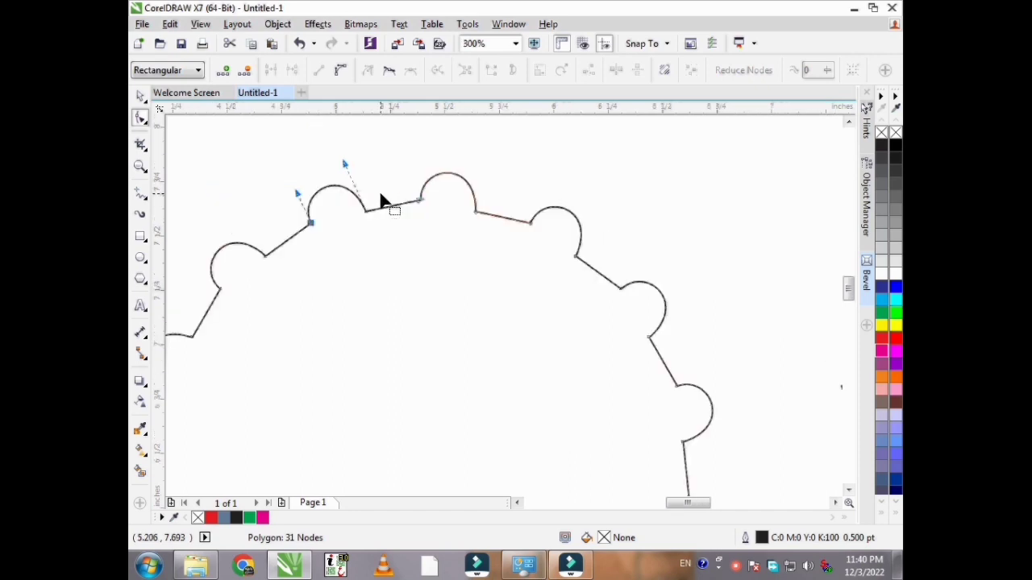
Step: Adjust both control handles of the curved segment so the rounded bumps lean sideways into hooked teeth
left_click_drag(296, 195, 249, 203)
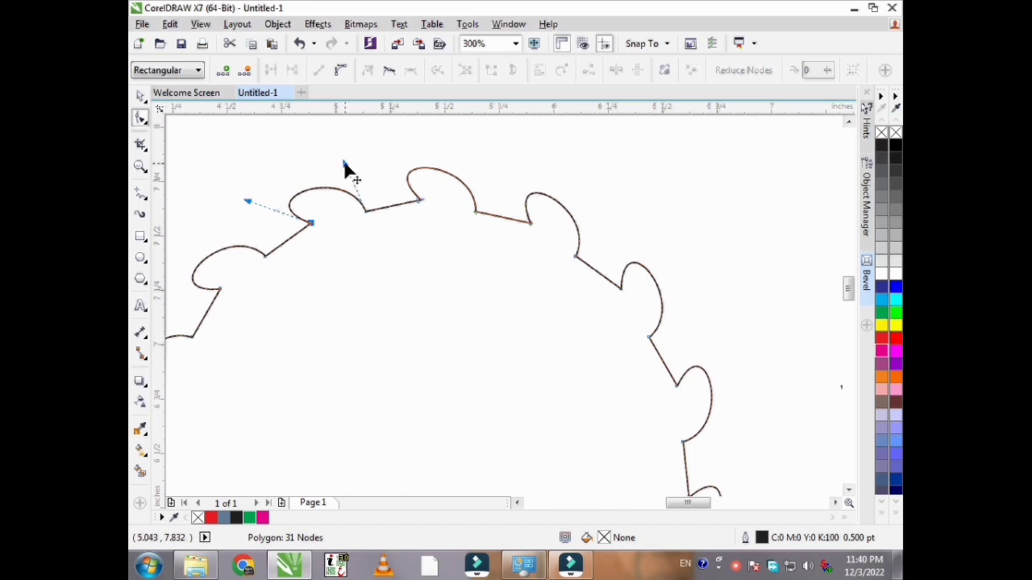
left_click_drag(344, 165, 330, 165)
scroll(332, 165, "down", 2)
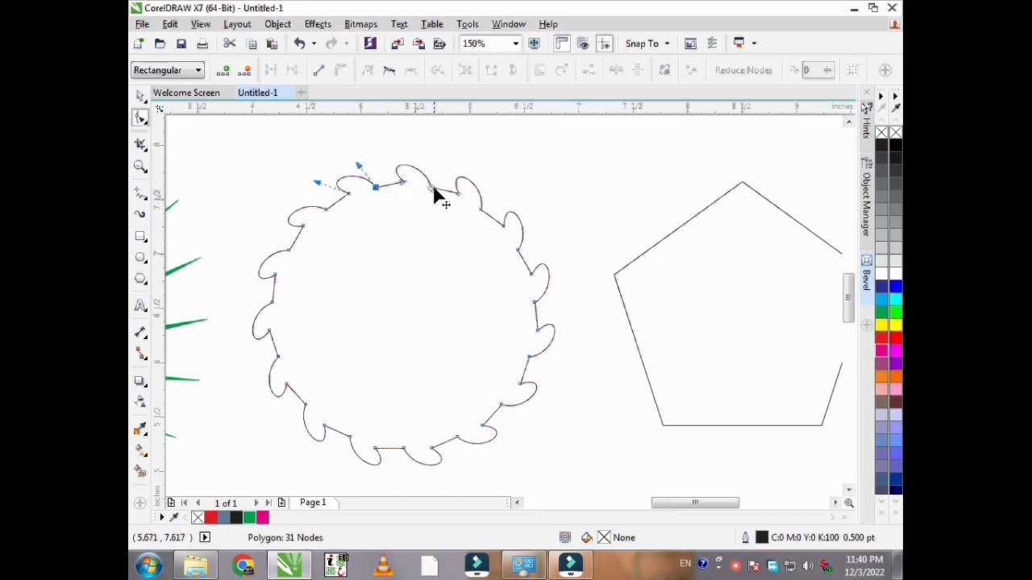
Step: Move the midpoint node inward and sideways to turn the hooked teeth into a ring of overlapping petals, and deselect the shape
left_click_drag(432, 192, 410, 271)
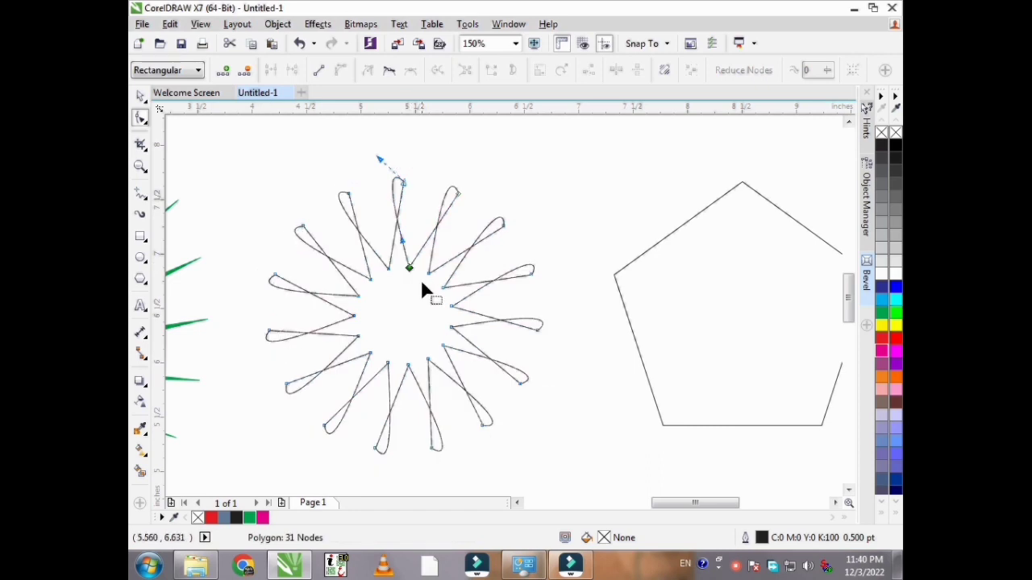
left_click_drag(395, 266, 320, 258)
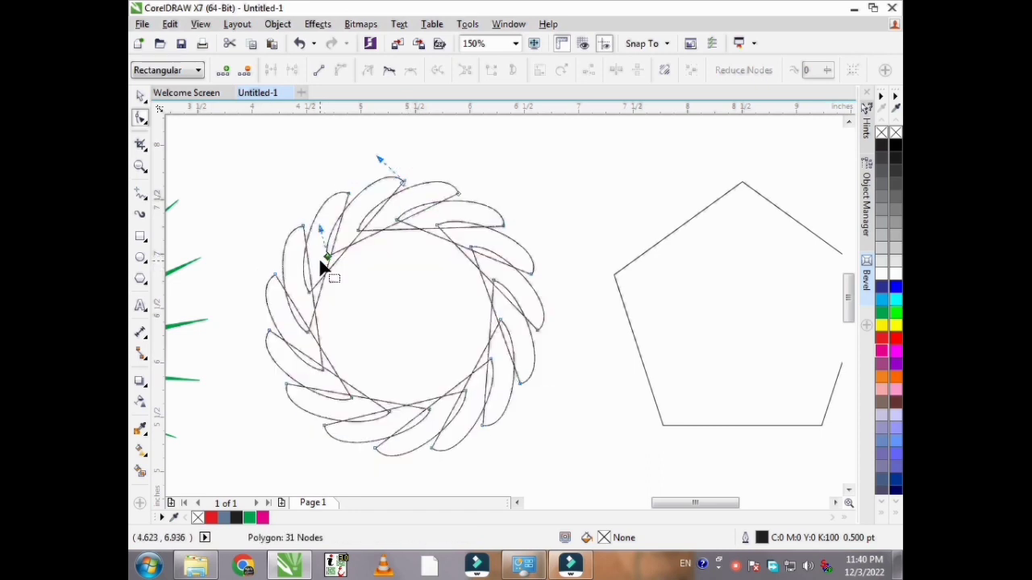
scroll(311, 258, "down", 2)
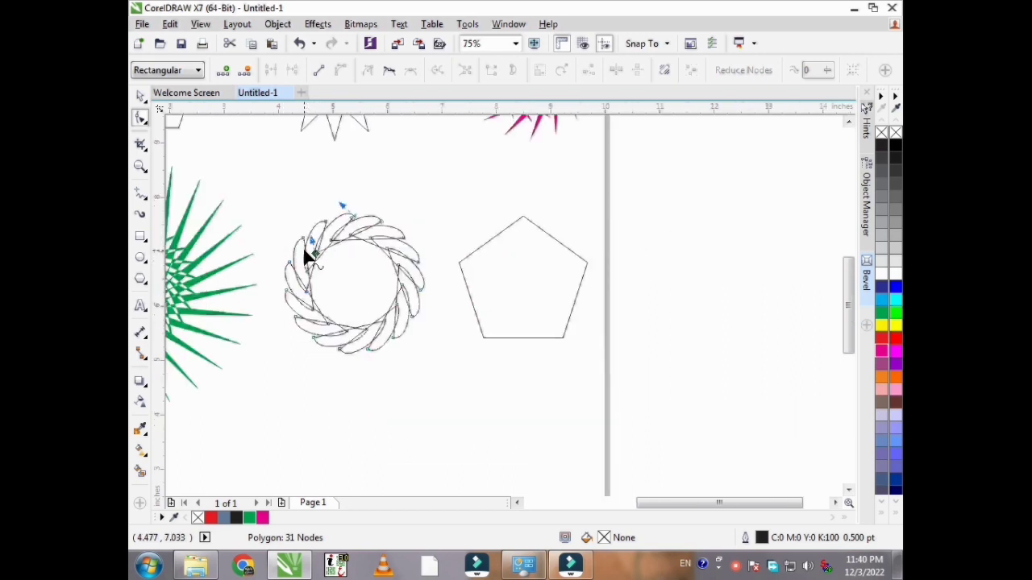
left_click(140, 95)
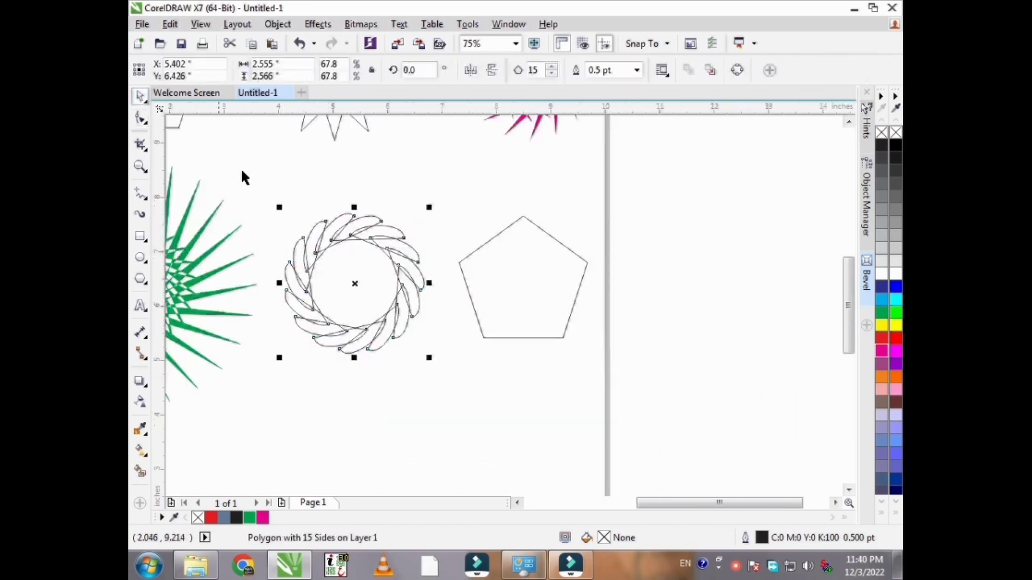
left_click(293, 179)
Step: Set the last pentagon of the lower row to 50 sides
left_click(526, 334)
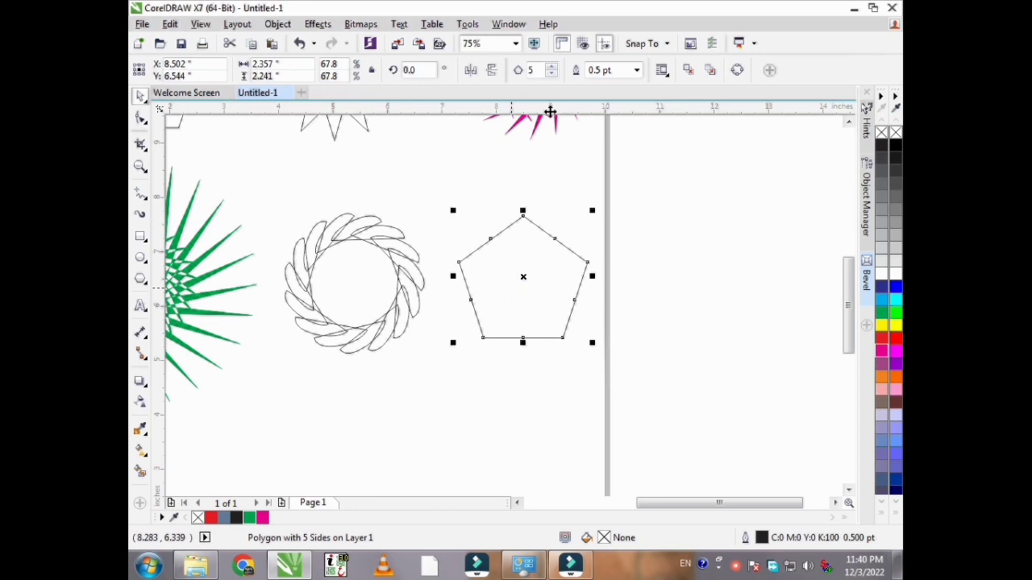
double_click(536, 71)
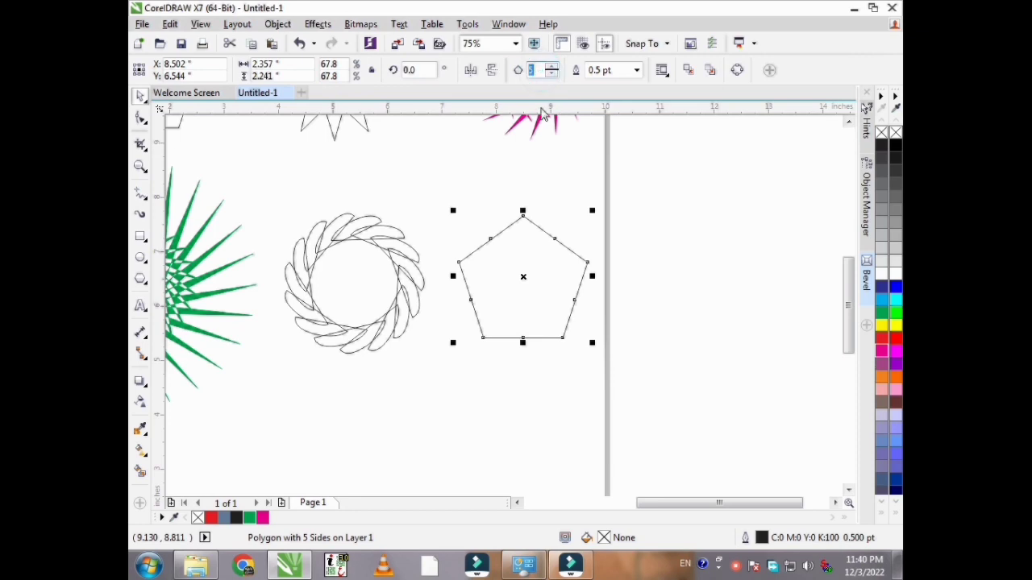
key("BackSpace")
type("50")
key("Return")
Step: Move an edge midpoint node near the top of the 50-sided polygon across to its lower right side, forming a woven ring of crossing spikes
scroll(534, 214, "up", 2)
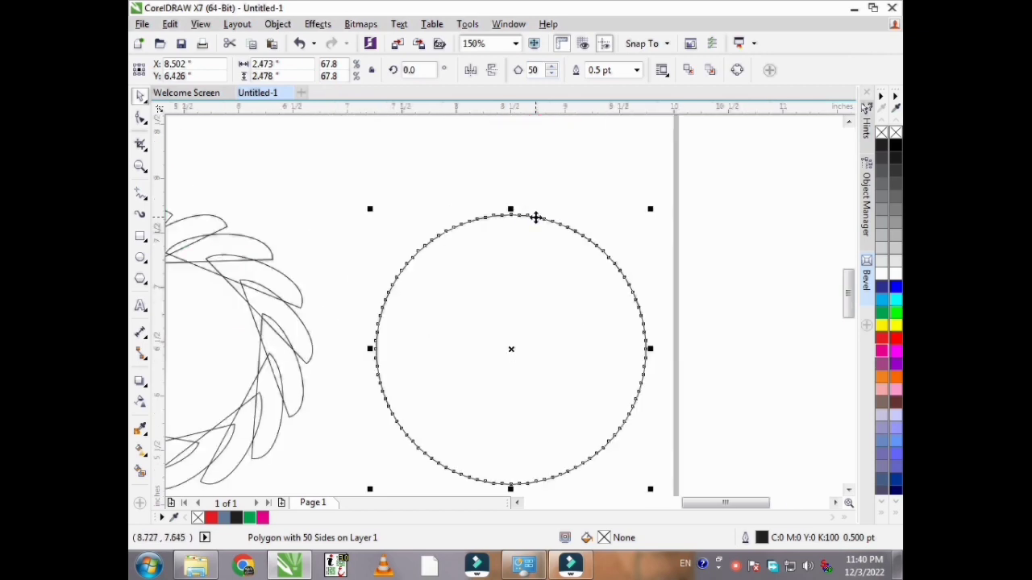
left_click(142, 118)
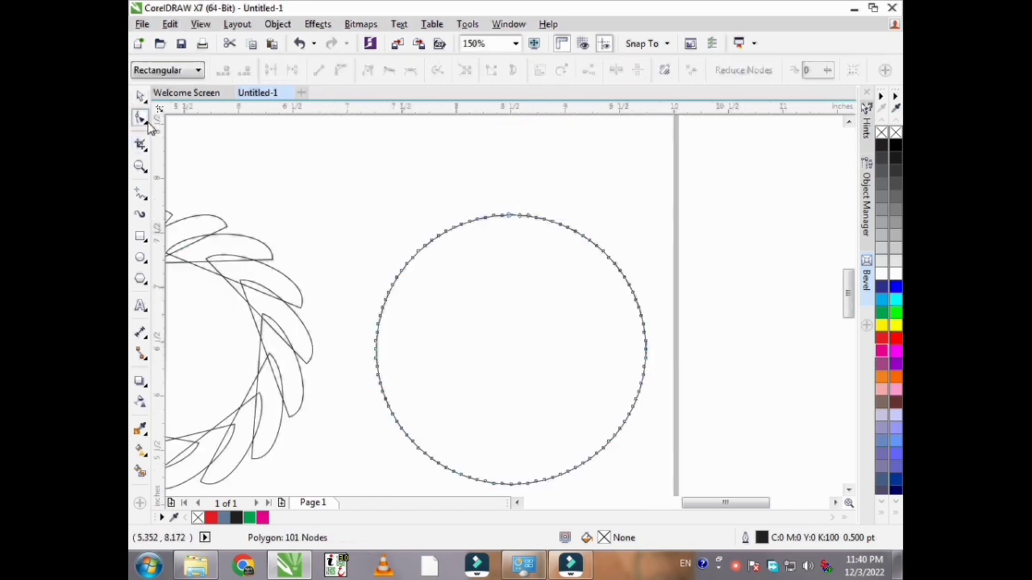
left_click(536, 219)
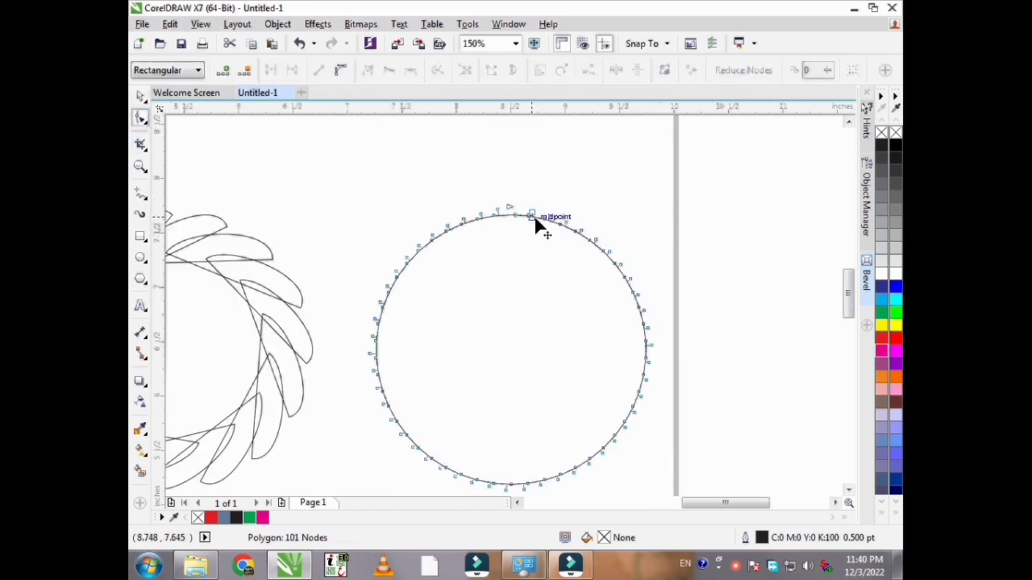
left_click_drag(535, 218, 594, 437)
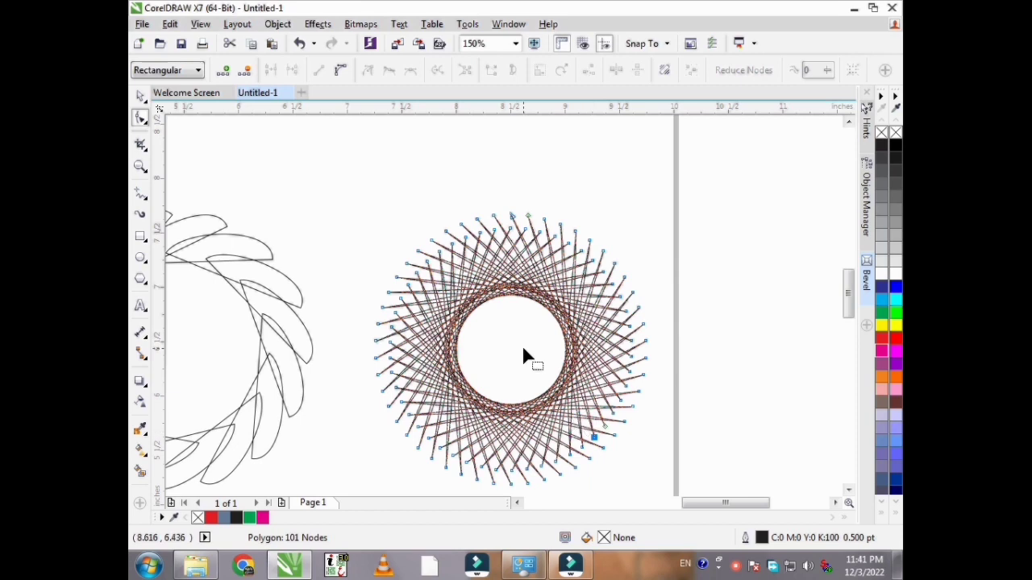
Step: Recolour the woven 50-sided polygon with a magenta fill and a magenta outline in place of the black one
right_click(198, 518)
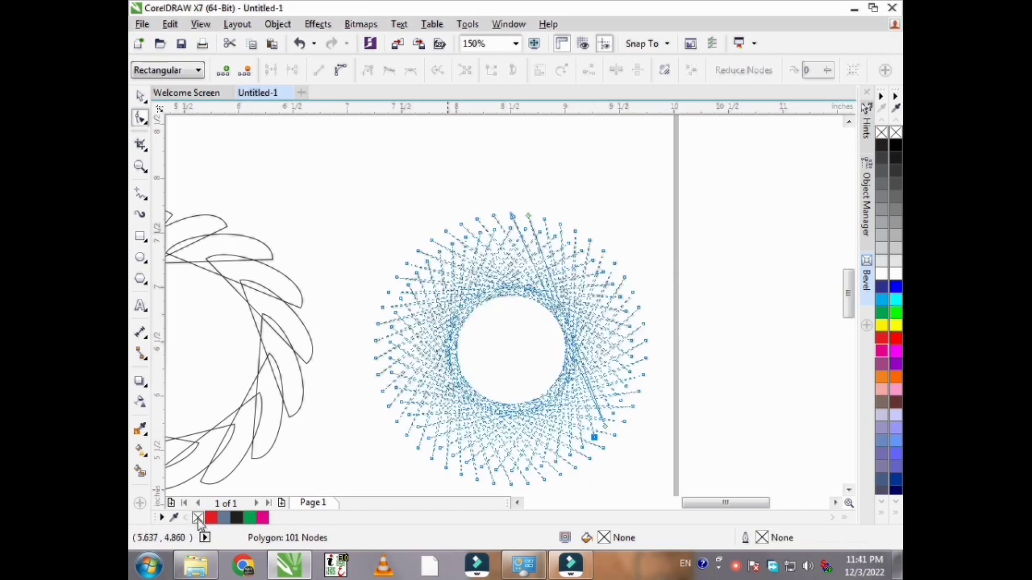
left_click(140, 96)
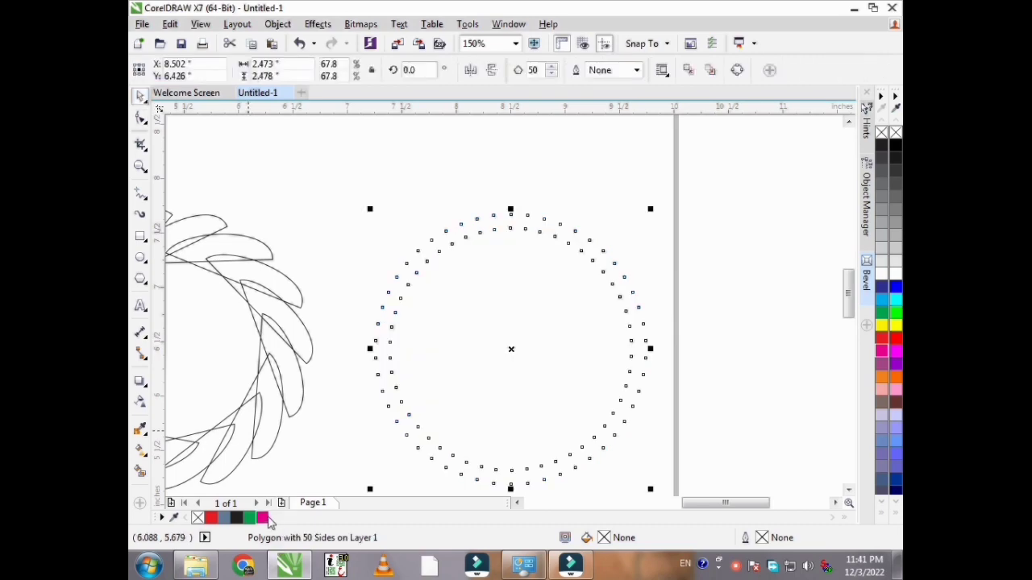
left_click(263, 518)
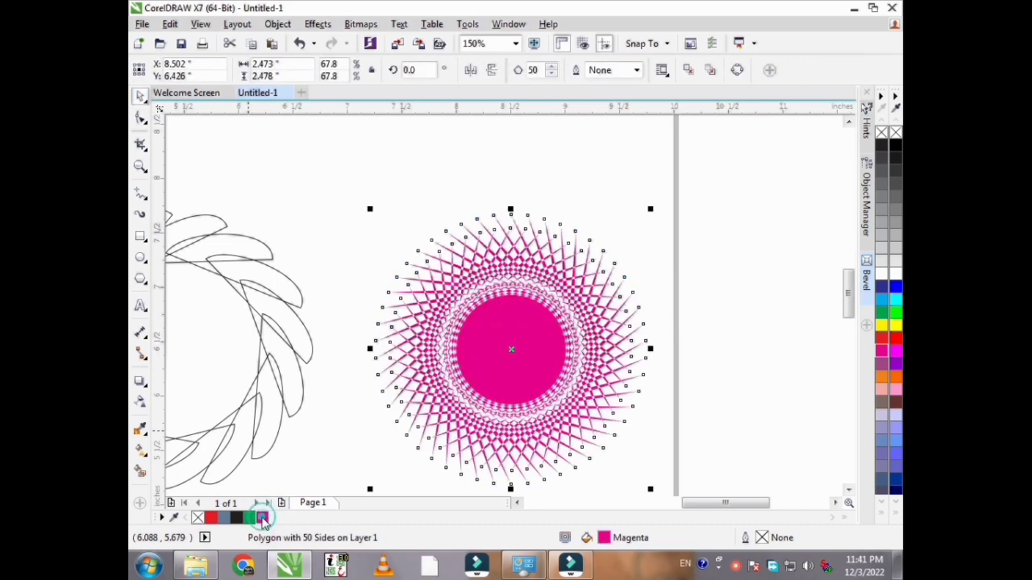
right_click(263, 520)
scroll(528, 342, "up", 2)
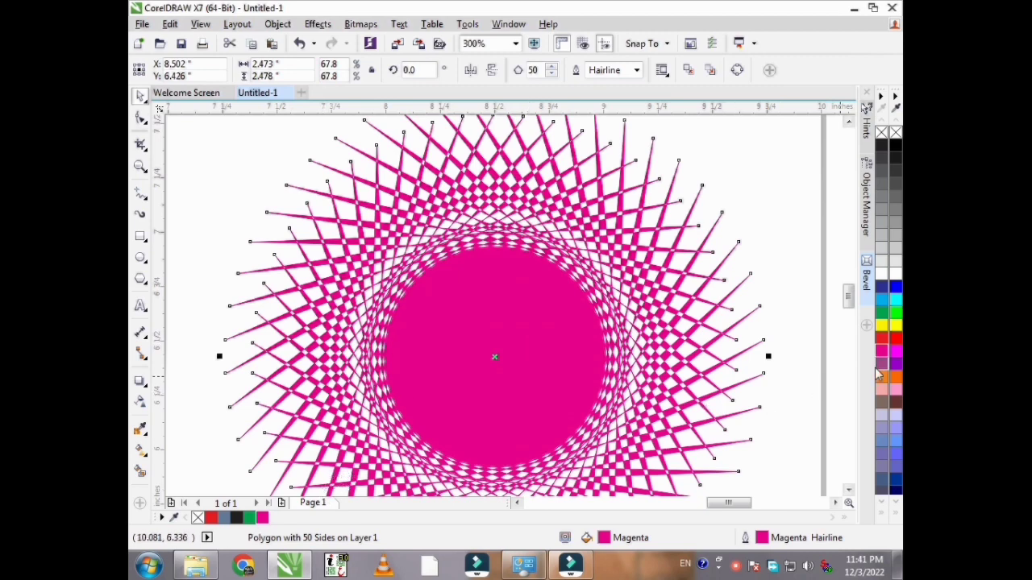
Step: Fill the woven 50-sided polygon with cyan (C:100 M:0 Y:0 K:0) and remove its outline, leaving it deselected
left_click(881, 316)
left_click(881, 300)
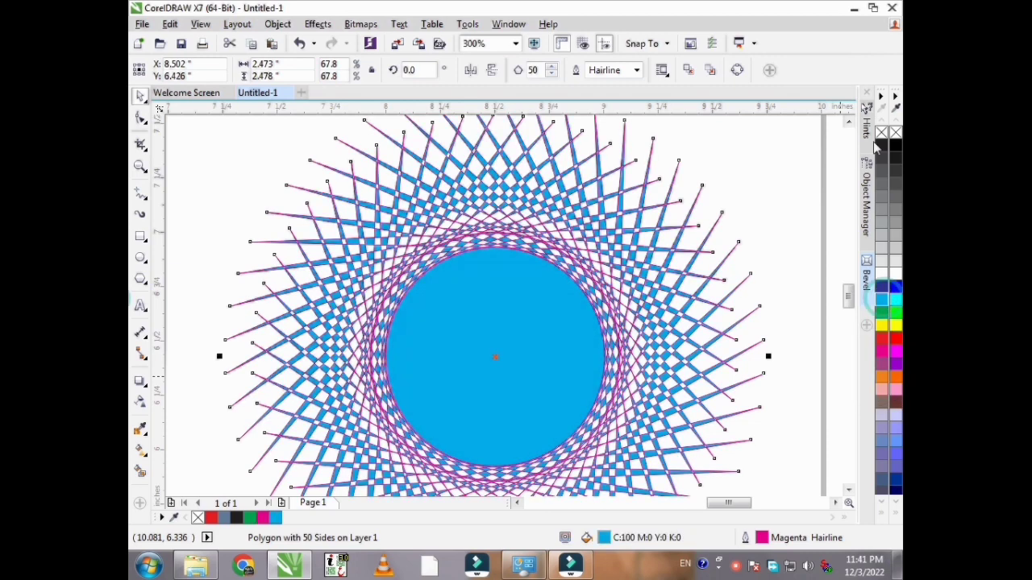
right_click(882, 133)
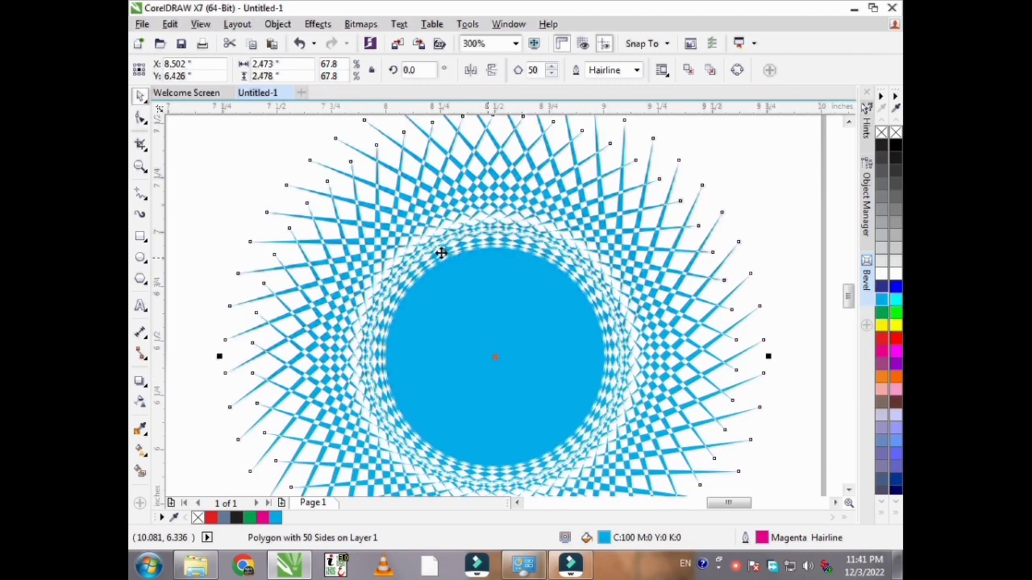
scroll(430, 241, "down", 2)
scroll(430, 240, "down", 1)
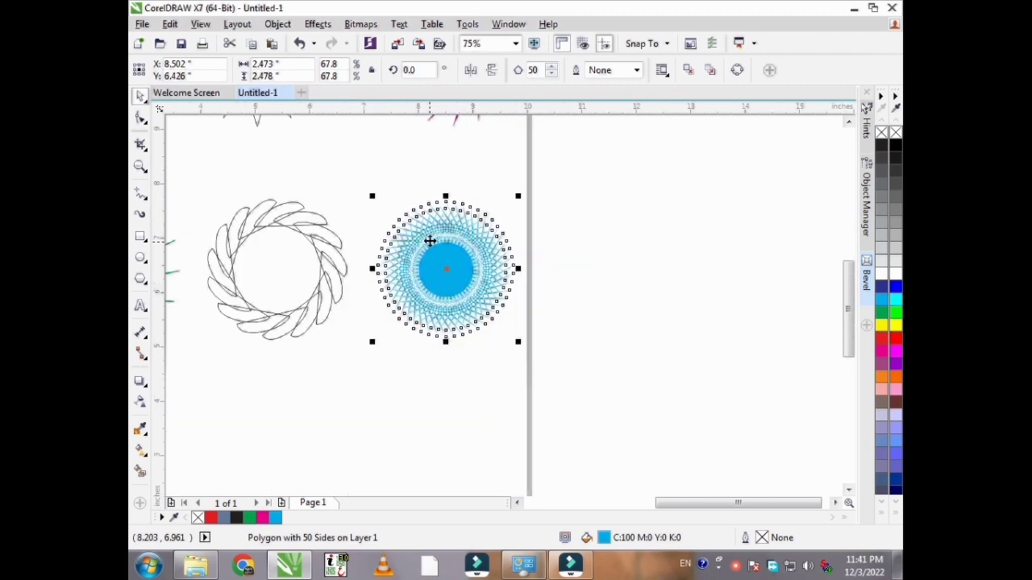
left_click(638, 315)
scroll(501, 348, "down", 1)
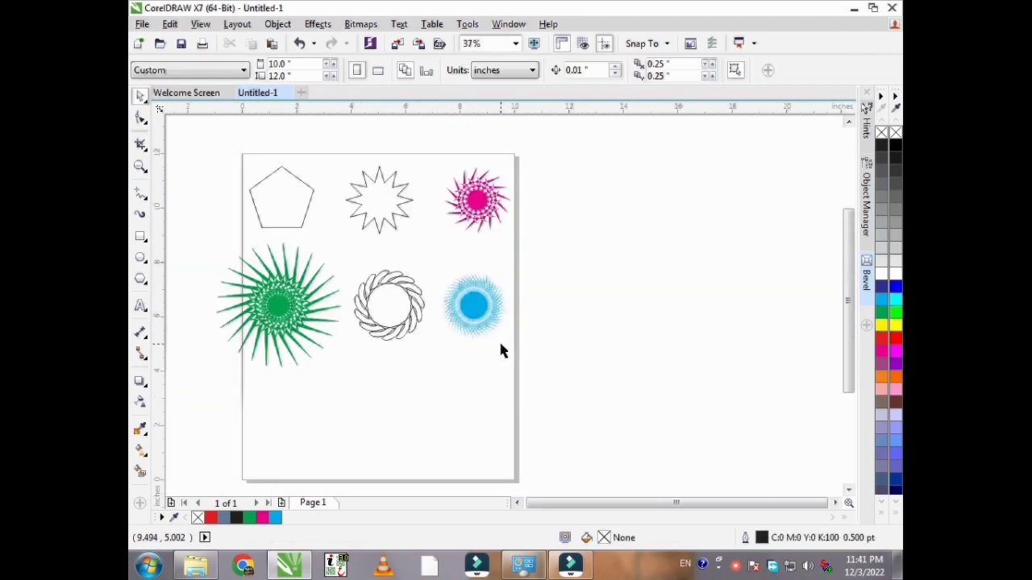